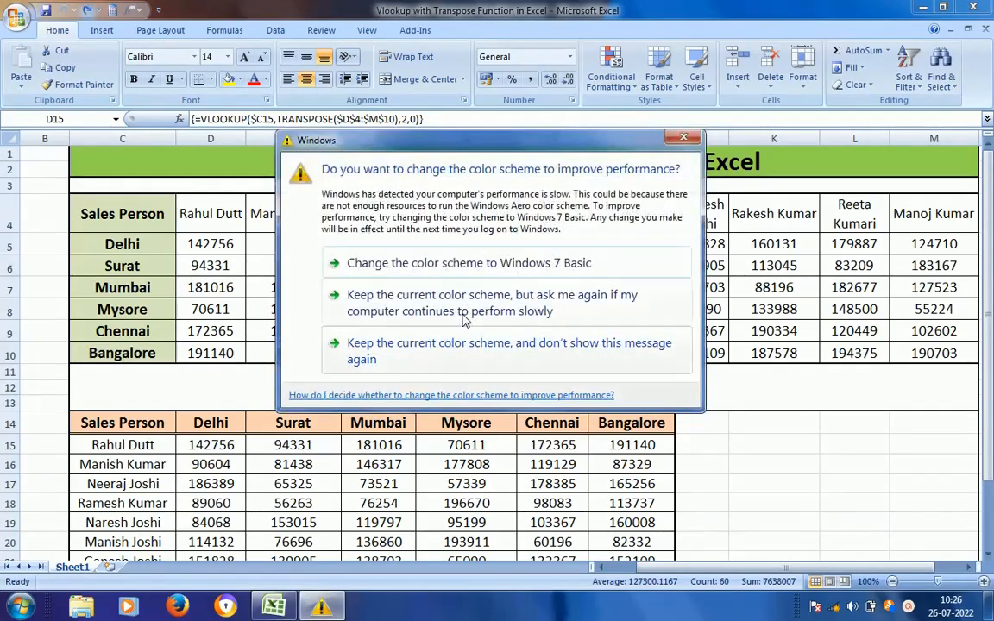
# Keep the current Windows color scheme, with the option to be asked again if performance stays slow
pyautogui.click(462, 311)
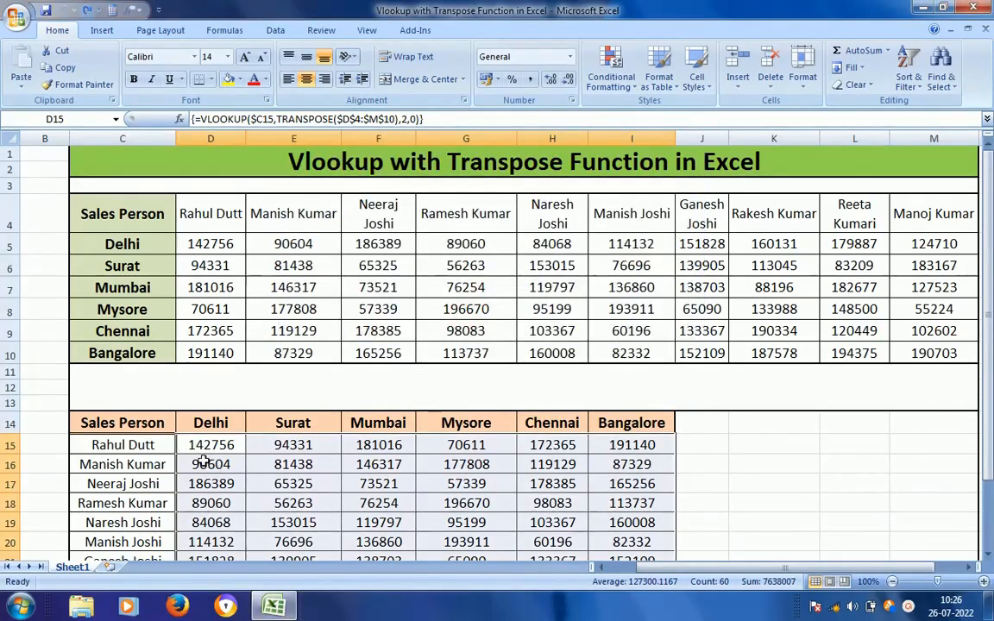
# Copy the upper sales table in C4:M10, including its sales person and city headings
pyautogui.click(126, 227)
pyautogui.hotkey('shift', 'Down')
pyautogui.hotkey('shift', 'Down')
pyautogui.hotkey('shift', 'Down')
pyautogui.hotkey('shift', 'Down')
pyautogui.hotkey('shift', 'Down')
pyautogui.hotkey('shift', 'Down')
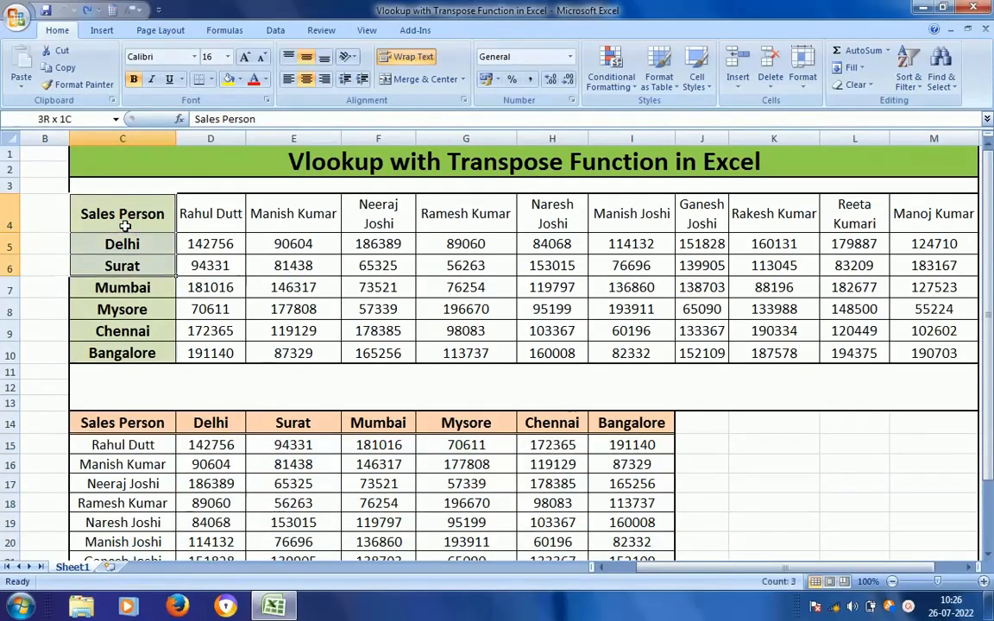
pyautogui.hotkey('ctrl', 'shift', 'Right')
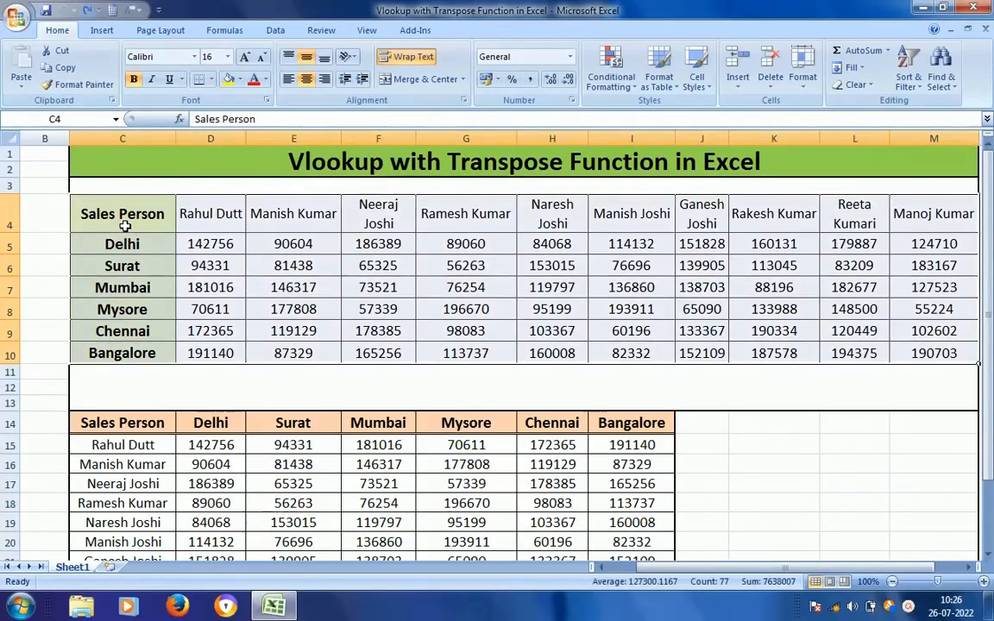
pyautogui.hotkey('ctrl', 'c')
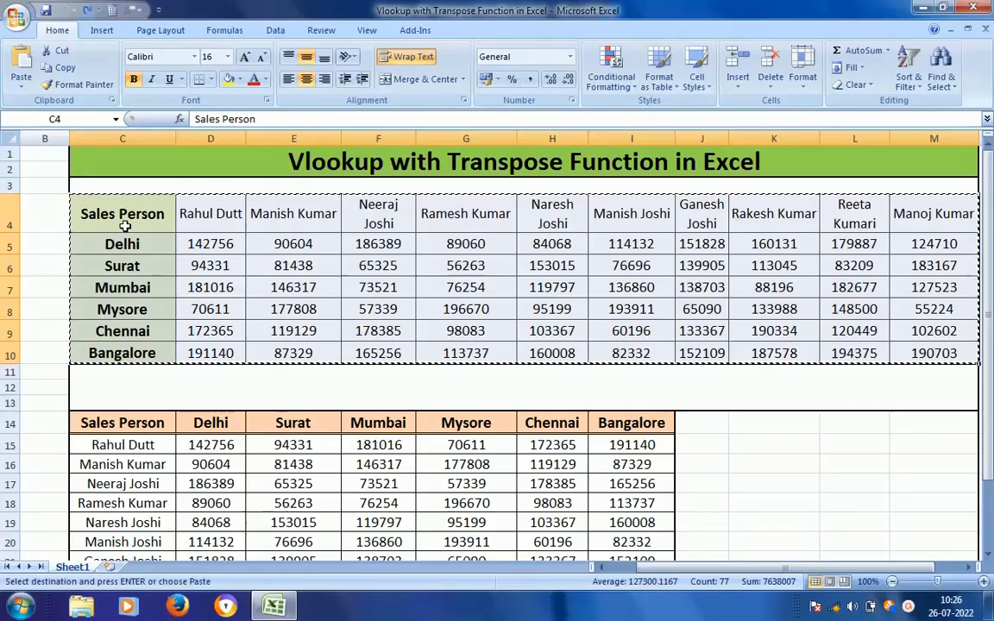
# Try pasting the copied upper table at K14 with Paste Special's Transpose option, and undo that paste
pyautogui.click(768, 427)
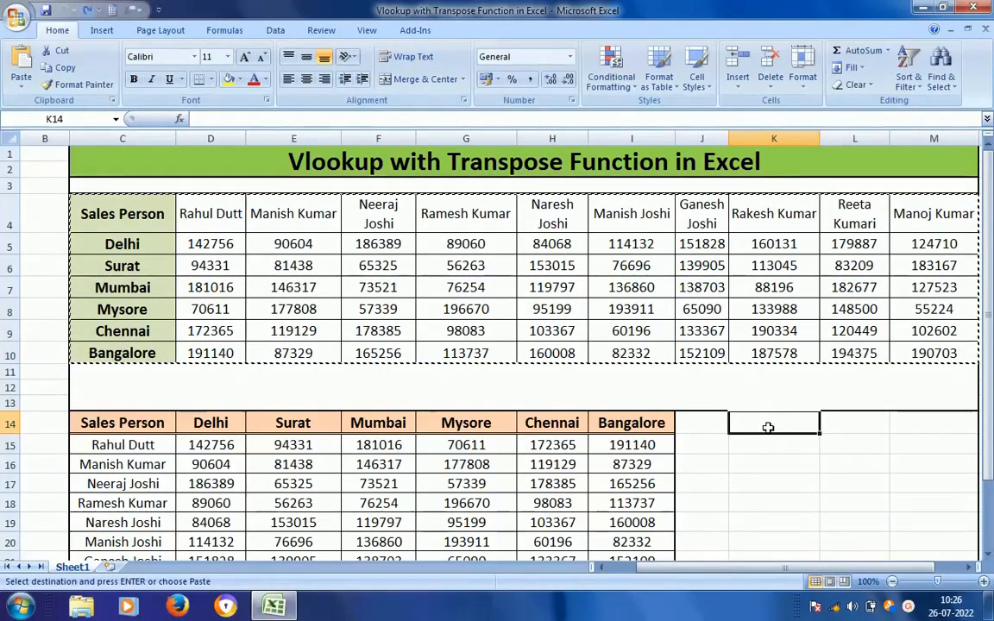
pyautogui.rightClick(769, 432)
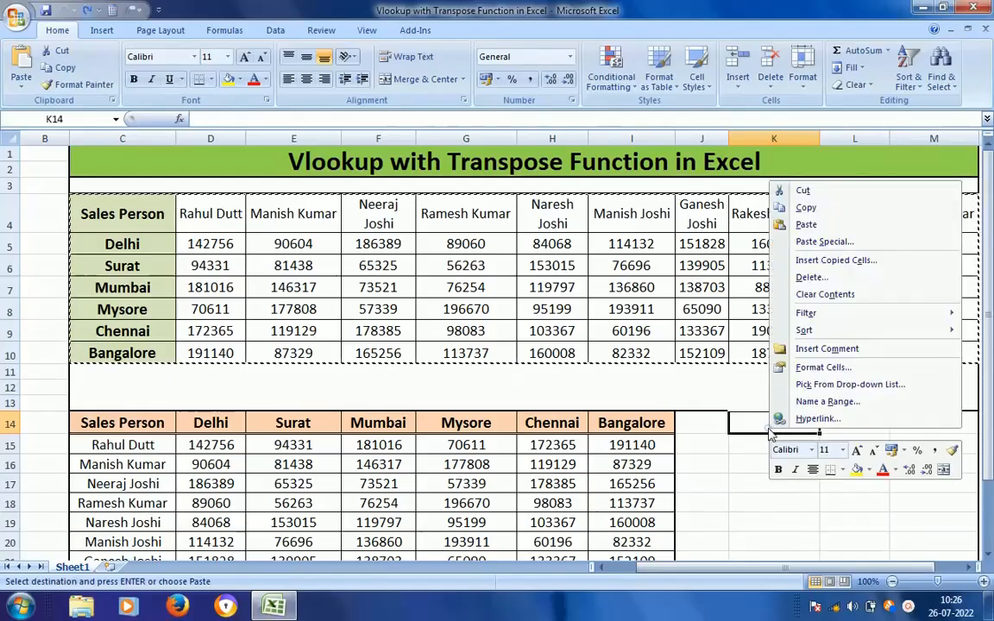
pyautogui.click(849, 245)
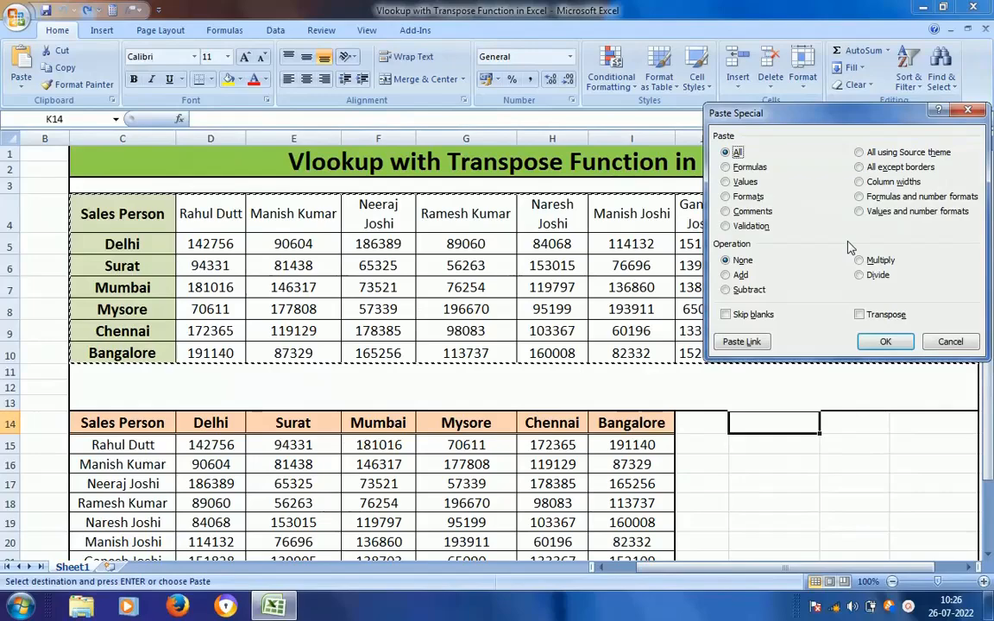
pyautogui.click(860, 316)
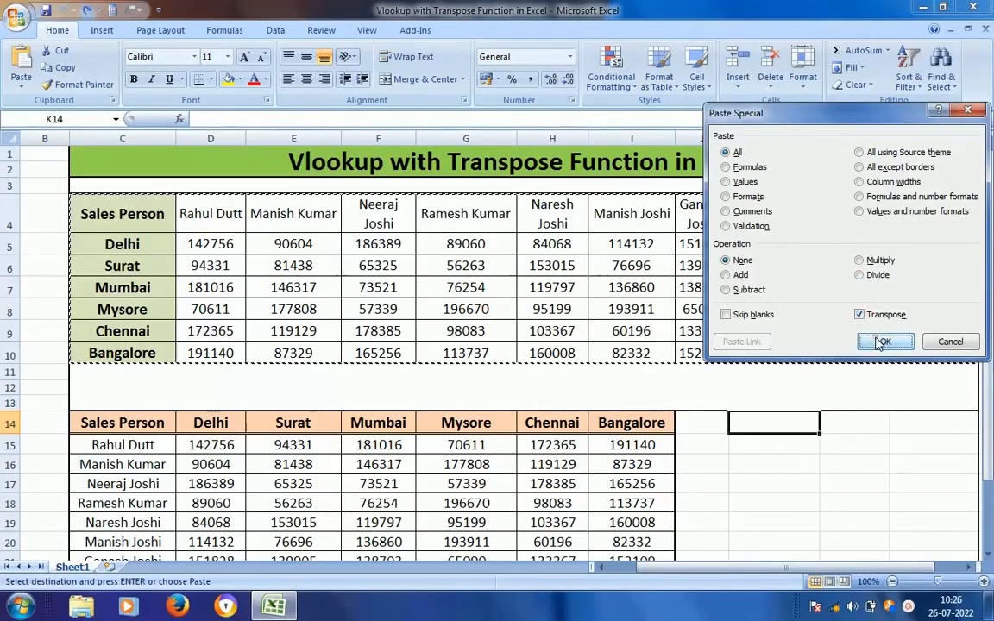
pyautogui.click(882, 342)
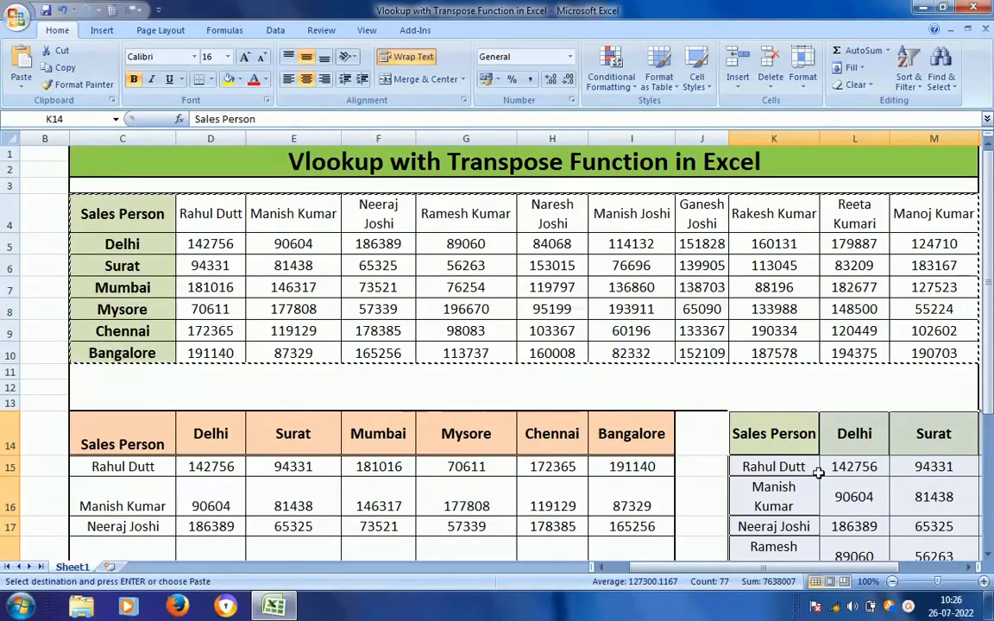
pyautogui.hotkey('ctrl', 'z')
pyautogui.press('Escape')
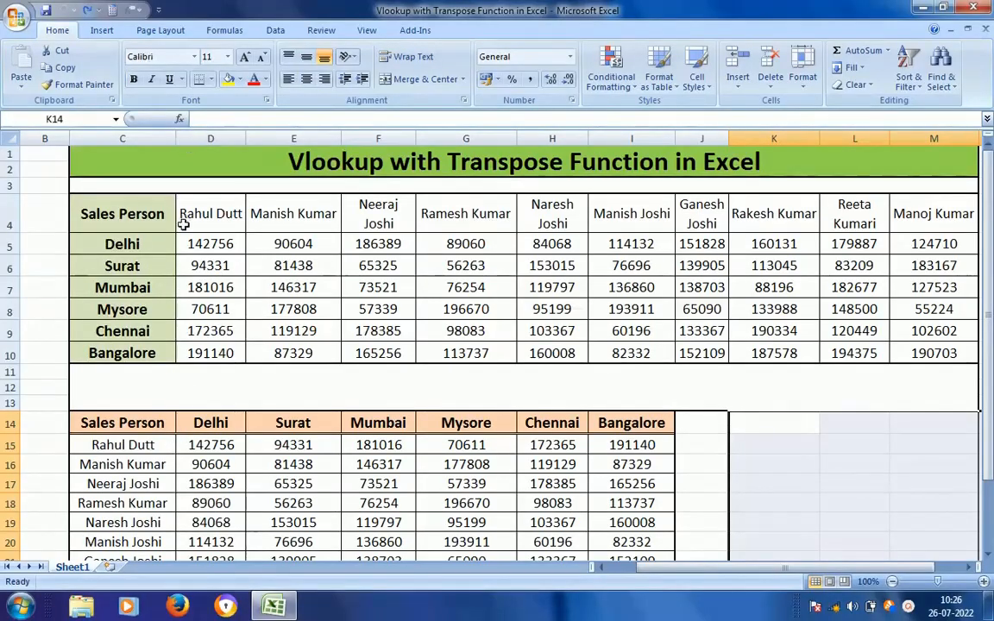
# Copy the whole lower sales table in C14:I24, including its header row
pyautogui.click(101, 425)
pyautogui.hotkey('shift', 'Right')
pyautogui.hotkey('shift', 'Right')
pyautogui.hotkey('shift', 'Right')
pyautogui.hotkey('shift', 'Right')
pyautogui.hotkey('shift', 'Right')
pyautogui.hotkey('shift', 'Right')
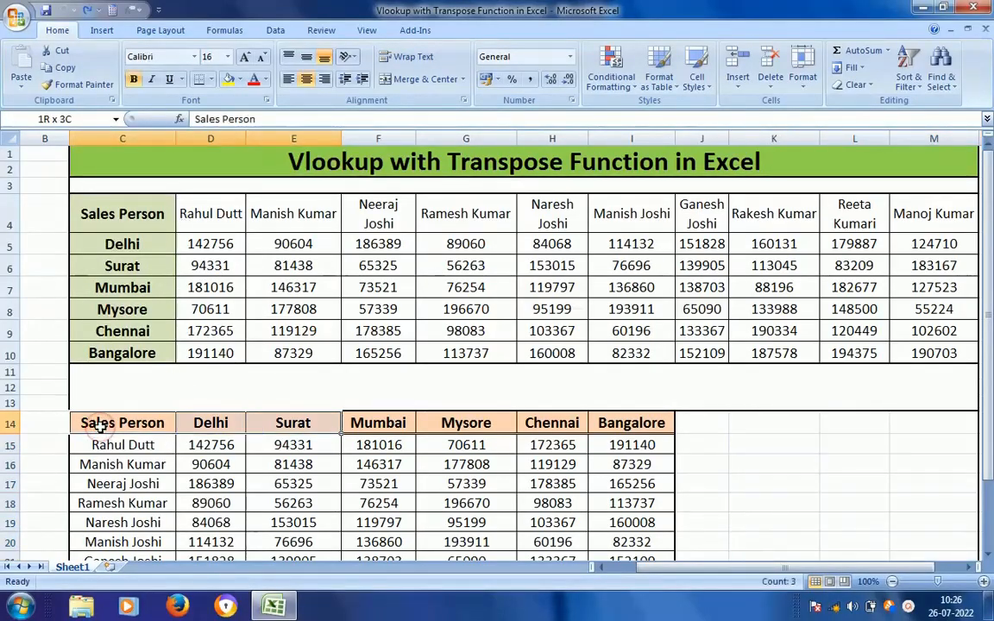
pyautogui.hotkey('ctrl', 'shift', 'Down')
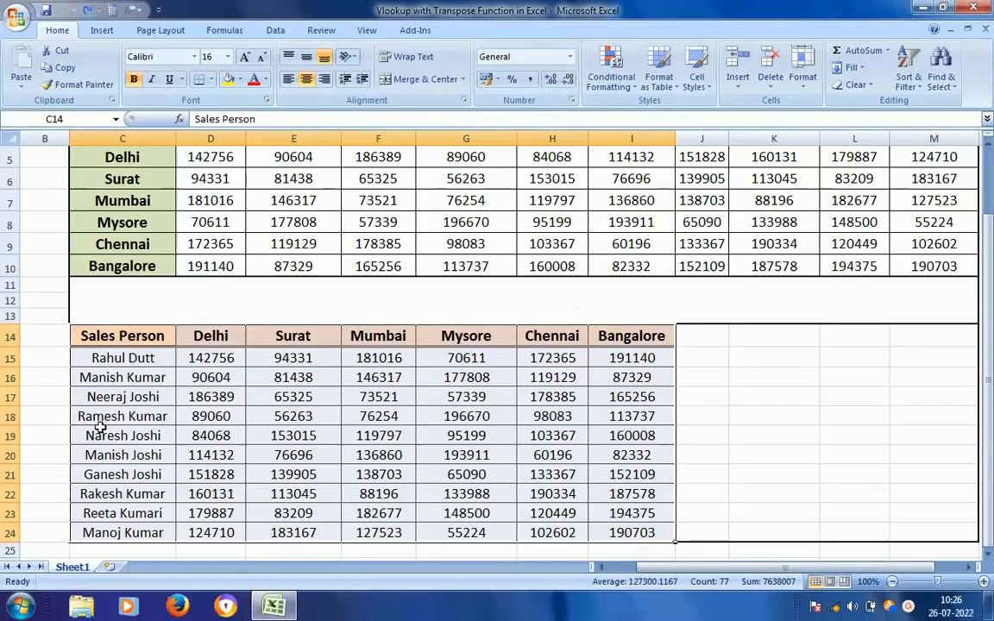
pyautogui.hotkey('ctrl', 'c')
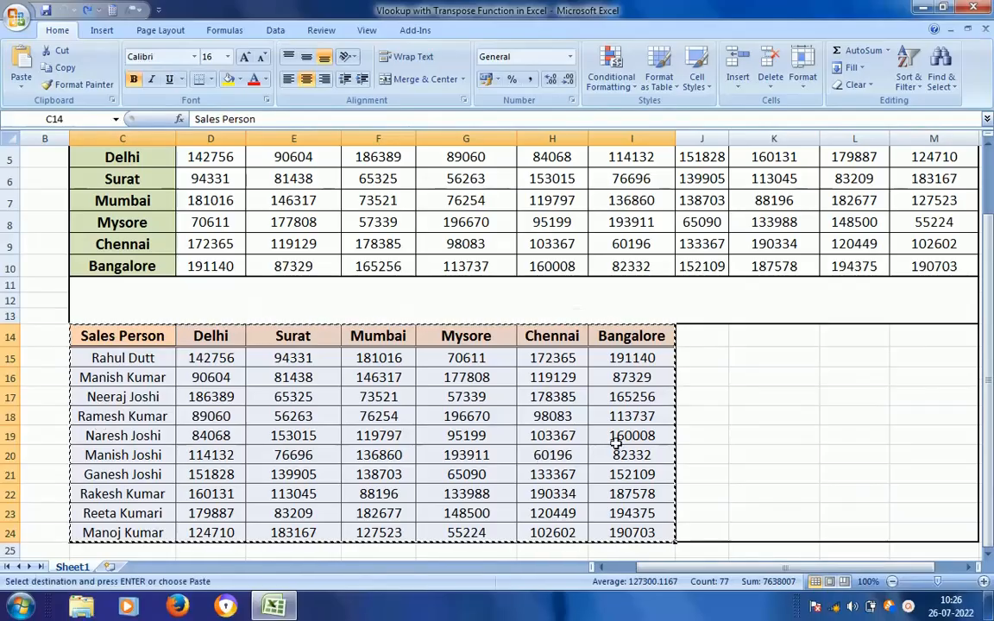
# Paste the copied lower table transposed at K14 with Paste Special
pyautogui.click(774, 342)
pyautogui.rightClick(779, 346)
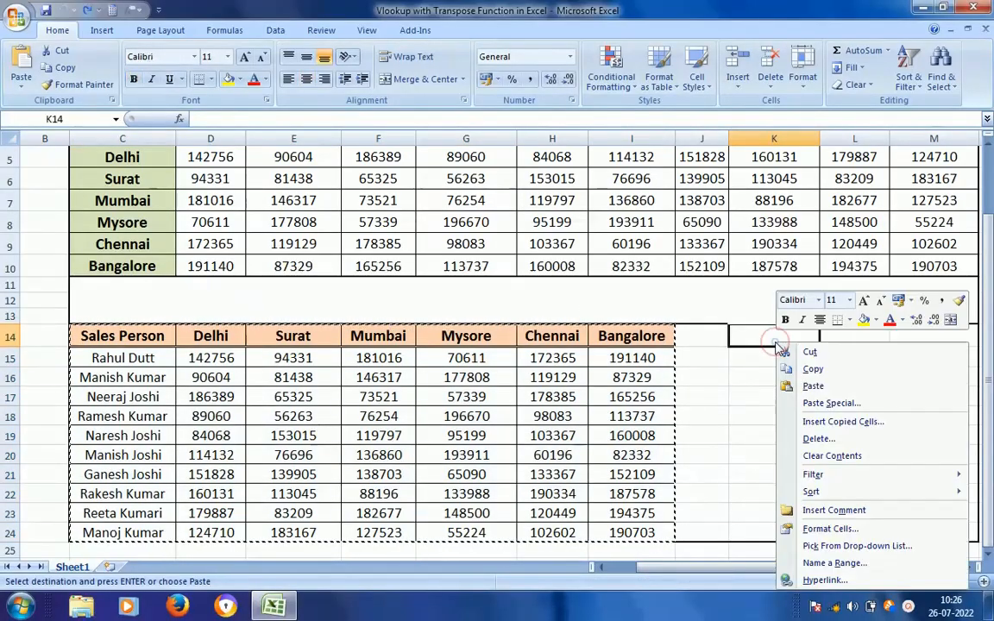
pyautogui.click(820, 402)
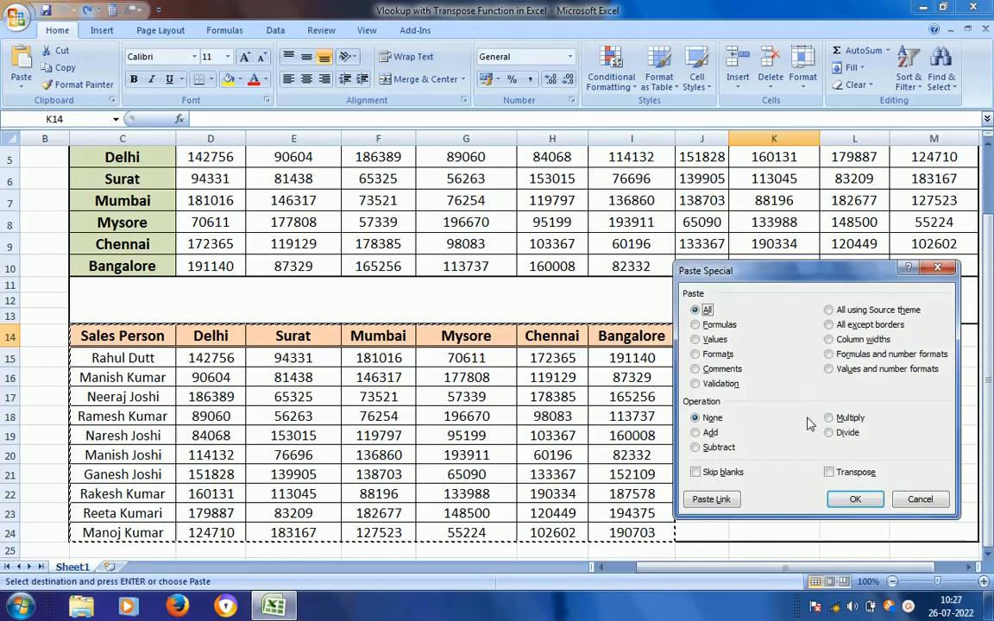
pyautogui.click(831, 472)
pyautogui.click(852, 500)
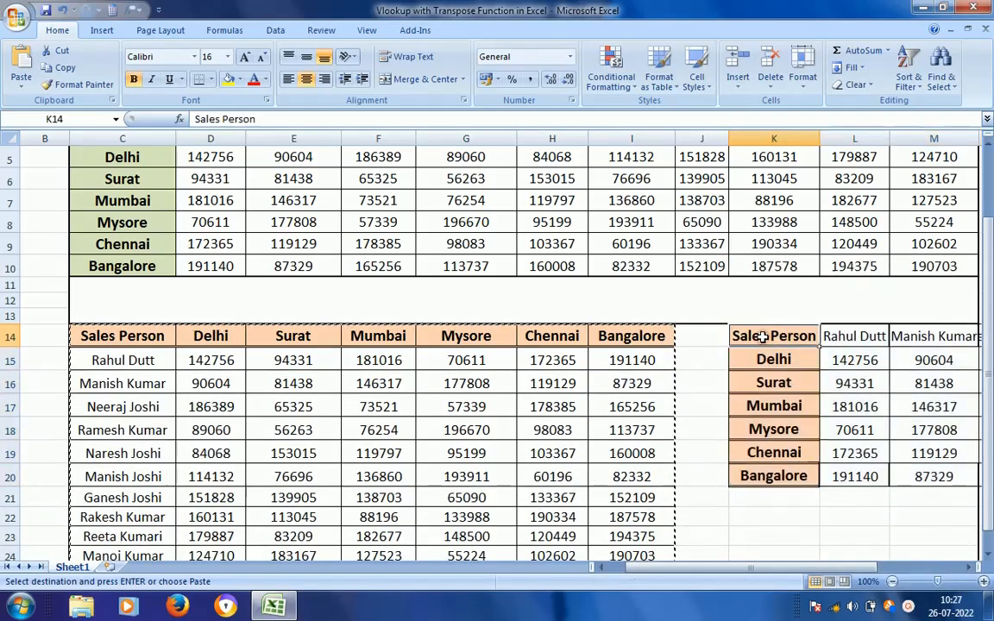
# Examine the transposed copy starting at K14 and compare its layout with the two sales tables
pyautogui.press('Right')
pyautogui.press('Right')
pyautogui.press('Right')
pyautogui.press('Right')
pyautogui.press('Right')
pyautogui.press('Left')
pyautogui.press('Right')
pyautogui.press('Right')
pyautogui.press('Right')
pyautogui.press('Right')
pyautogui.press('Right')
pyautogui.press('Right')
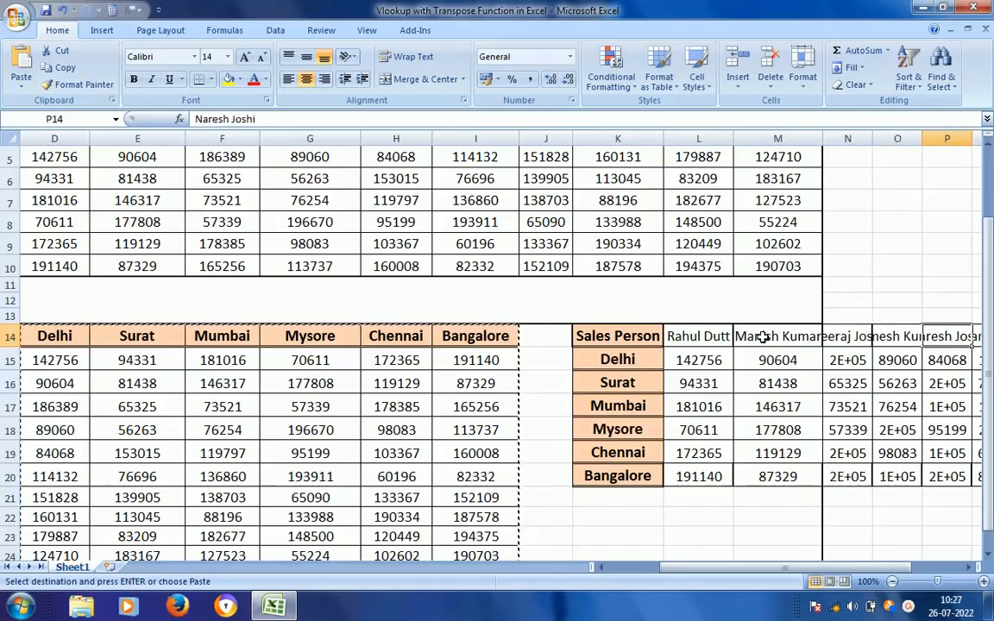
pyautogui.press('Left')
pyautogui.press('Left')
pyautogui.press('Left')
pyautogui.press('Left')
pyautogui.press('Left')
pyautogui.press('Left')
pyautogui.press('Left')
pyautogui.press('Left')
pyautogui.press('Left')
pyautogui.press('Left')
pyautogui.press('Left')
pyautogui.press('Left')
pyautogui.press('Left')
pyautogui.press('Left')
pyautogui.press('Left')
pyautogui.press('Left')
pyautogui.press('Left')
pyautogui.press('Left')
pyautogui.press('Left')
pyautogui.press('Left')
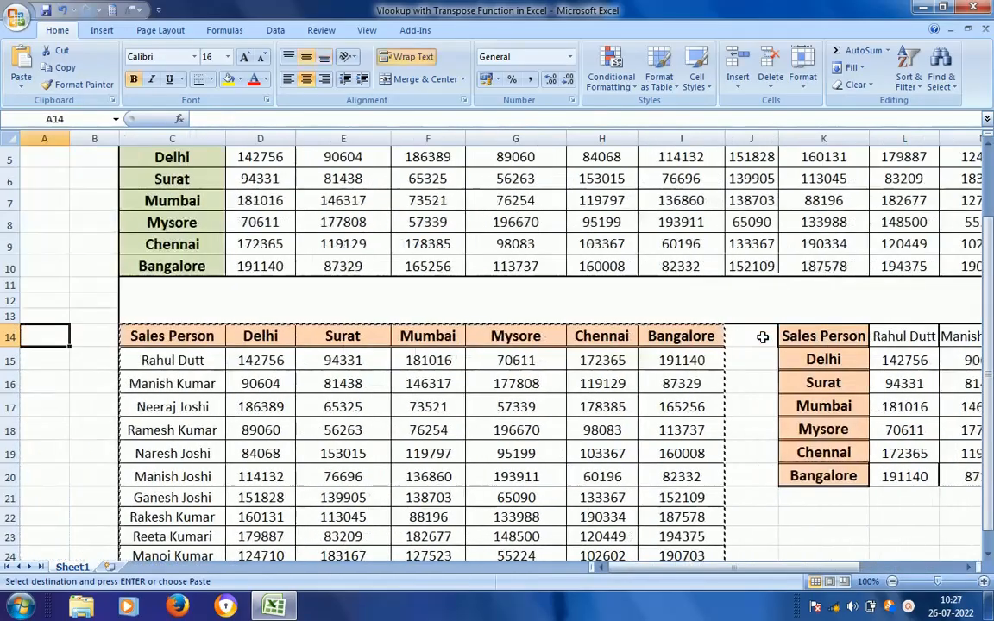
pyautogui.press('Up')
pyautogui.press('Up')
pyautogui.press('Up')
pyautogui.press('Up')
pyautogui.press('Up')
pyautogui.press('Up')
pyautogui.press('Up')
pyautogui.press('Up')
pyautogui.press('Up')
pyautogui.press('Up')
pyautogui.press('Up')
pyautogui.press('Up')
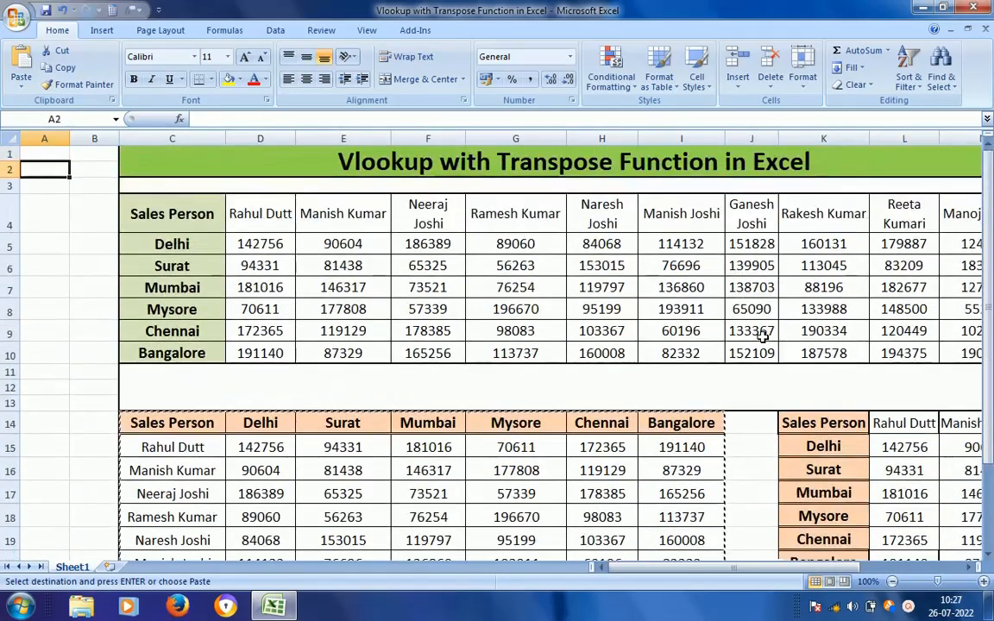
pyautogui.press('Down')
pyautogui.press('Down')
pyautogui.press('Down')
pyautogui.press('Down')
pyautogui.press('Down')
pyautogui.press('Down')
pyautogui.press('Down')
pyautogui.press('Down')
pyautogui.press('Down')
pyautogui.press('Down')
pyautogui.press('Down')
pyautogui.press('Down')
pyautogui.press('Down')
pyautogui.press('Right')
pyautogui.press('Right')
pyautogui.press('Right')
pyautogui.press('Right')
pyautogui.press('Right')
pyautogui.press('Right')
pyautogui.press('Right')
pyautogui.press('Right')
pyautogui.press('Right')
pyautogui.press('Right')
pyautogui.press('Right')
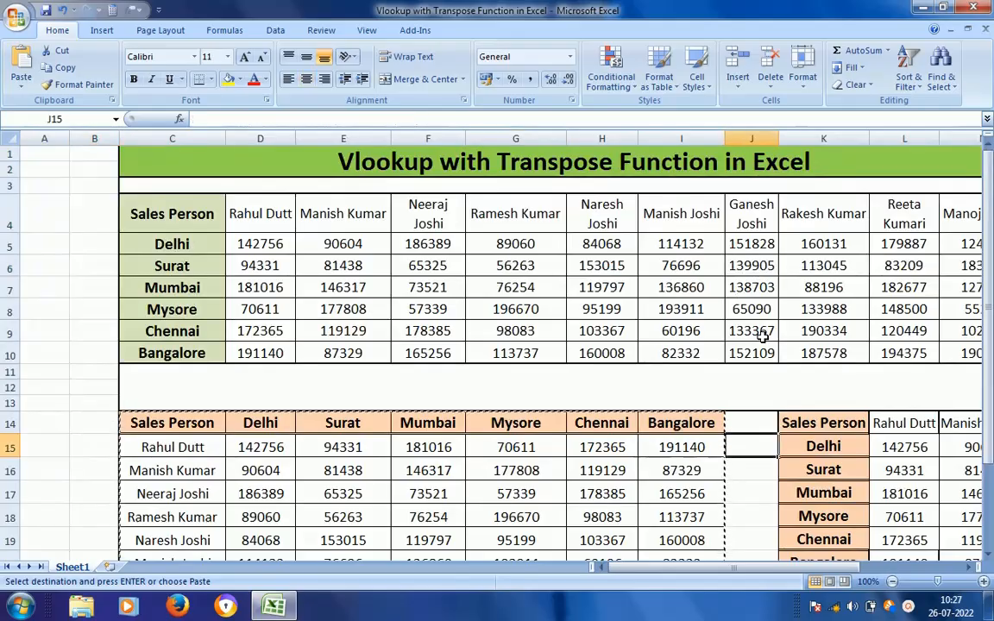
# Undo the transposed paste of the lower table at K14
pyautogui.press('Up')
pyautogui.hotkey('ctrl', 'z')
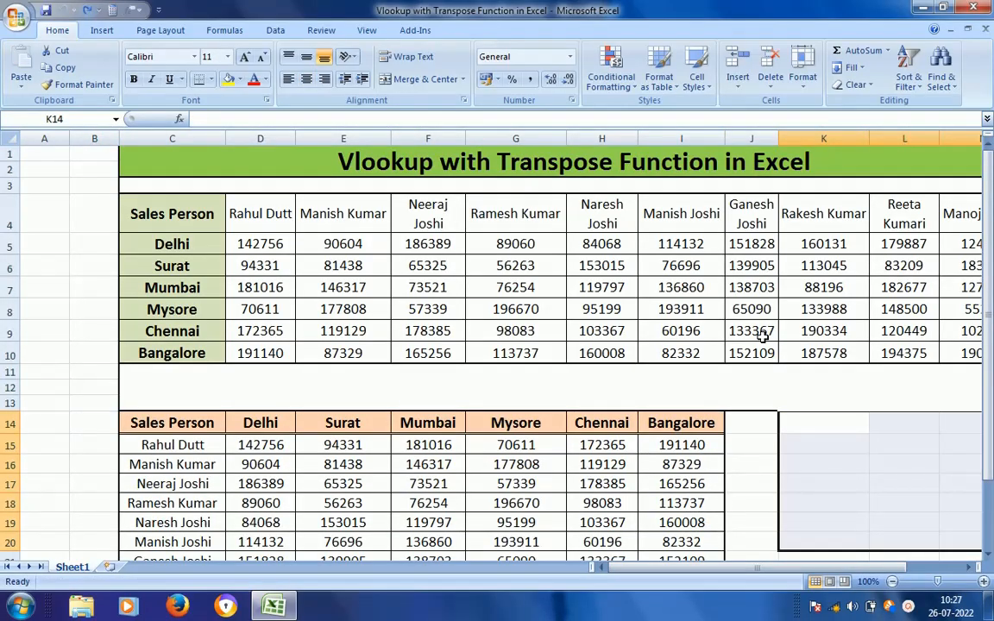
# Clear the VLOOKUP formulas from D15:I24 in the lower table, leaving its headings and names in place
pyautogui.press('Left')
pyautogui.press('Left')
pyautogui.press('Left')
pyautogui.press('Left')
pyautogui.press('Left')
pyautogui.press('Left')
pyautogui.press('Left')
pyautogui.press('Down')
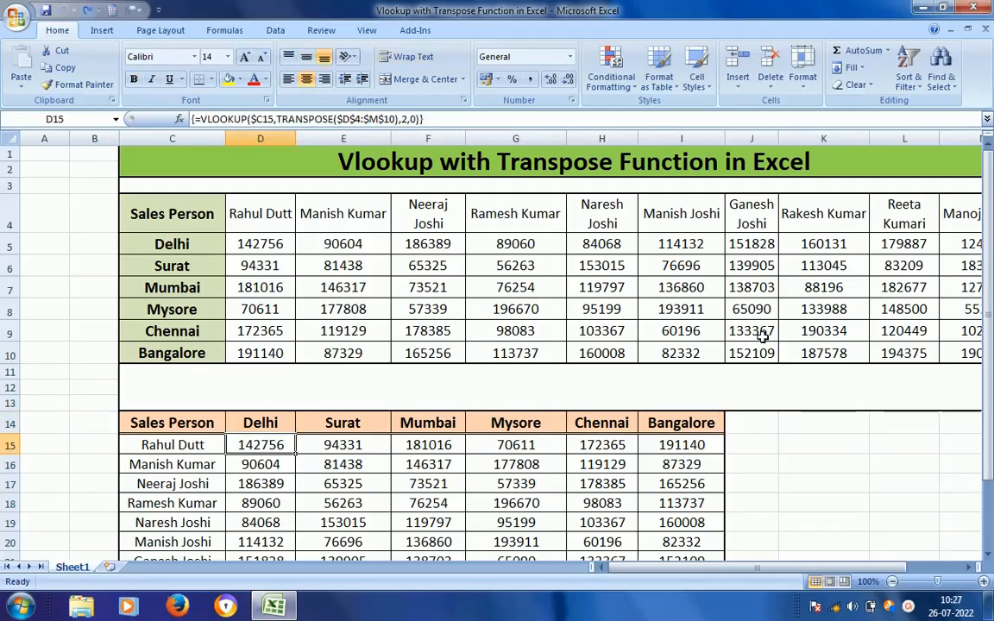
pyautogui.hotkey('shift', 'Right')
pyautogui.hotkey('shift', 'Right')
pyautogui.hotkey('shift', 'Right')
pyautogui.hotkey('shift', 'Right')
pyautogui.hotkey('shift', 'Right')
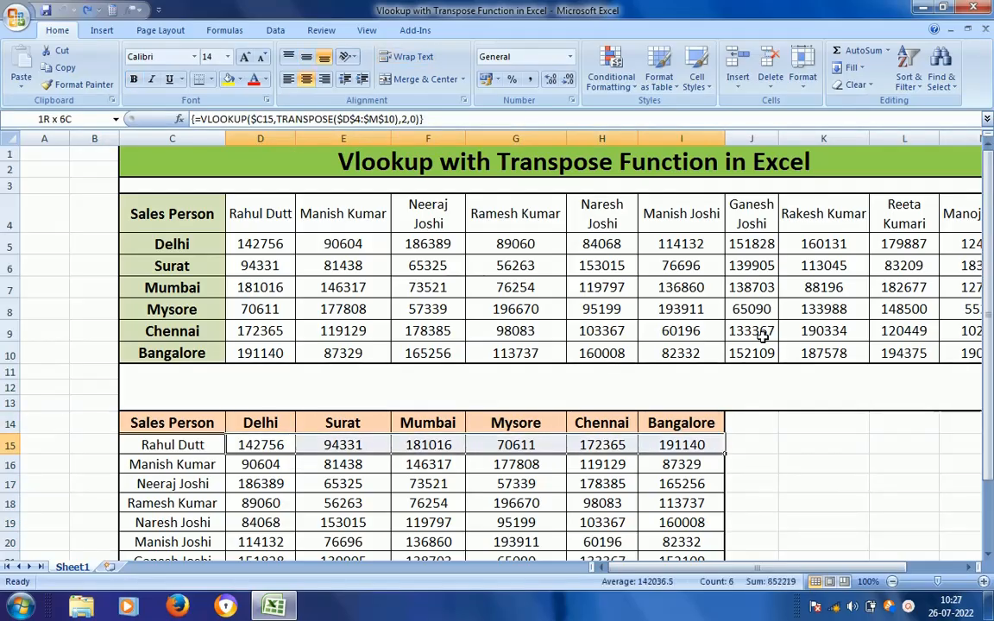
pyautogui.hotkey('ctrl', 'shift', 'Down')
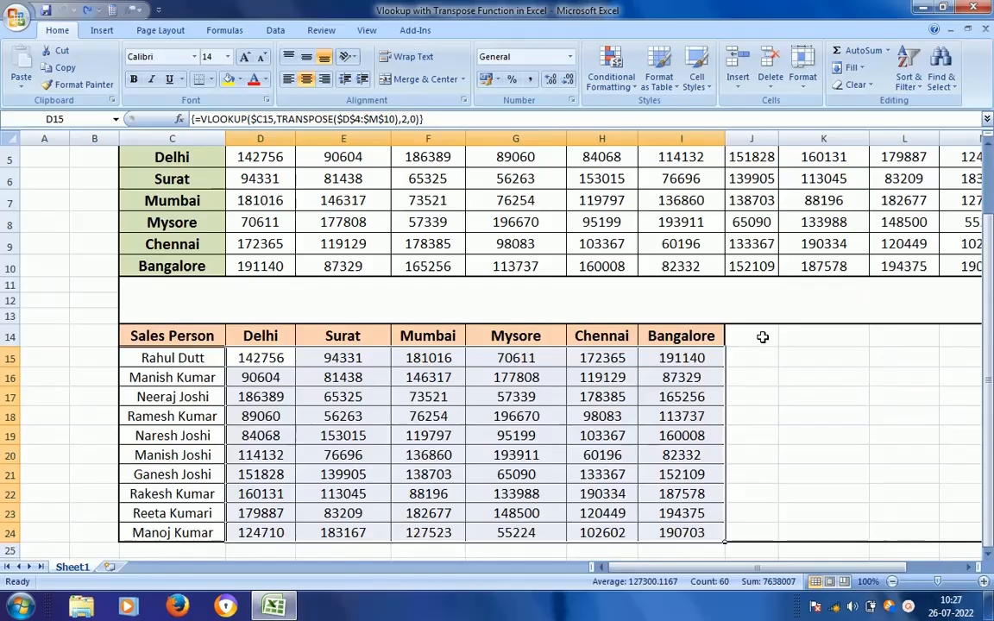
pyautogui.press('Delete')
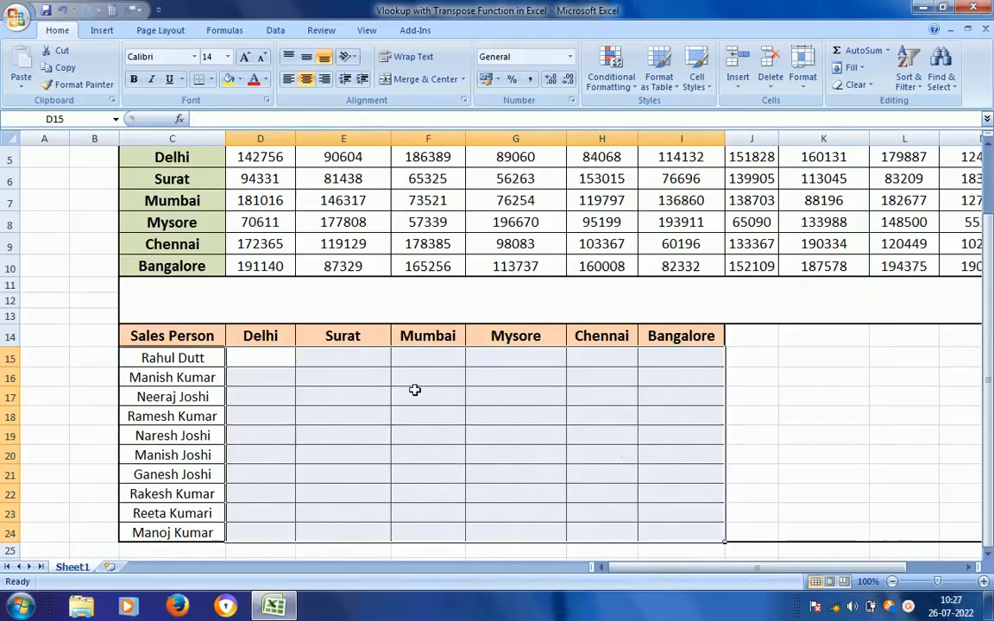
# Examine the vertical list of sales person names in C15:C24 of the lower table
pyautogui.click(193, 358)
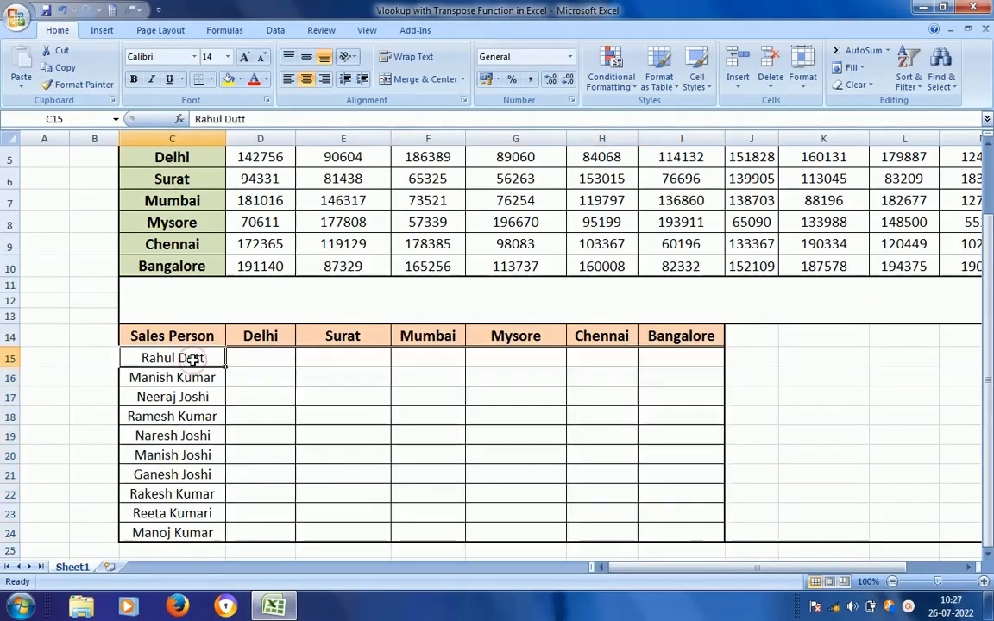
pyautogui.hscroll(1, 194, 358)
pyautogui.press('Up')
pyautogui.press('Down')
pyautogui.press('Down')
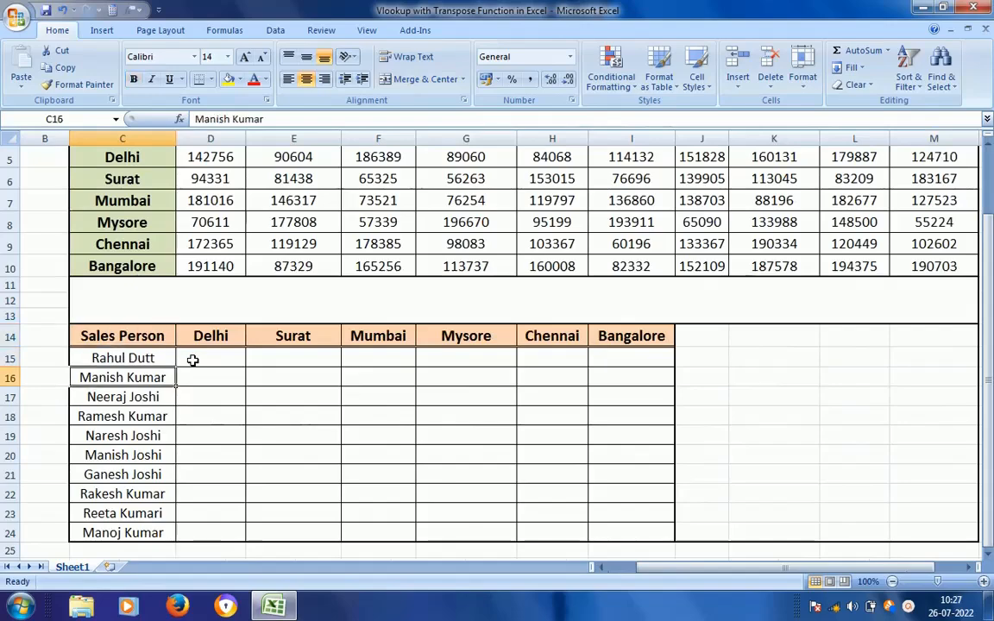
pyautogui.press('Up')
pyautogui.hotkey('ctrl', 'shift', 'Down')
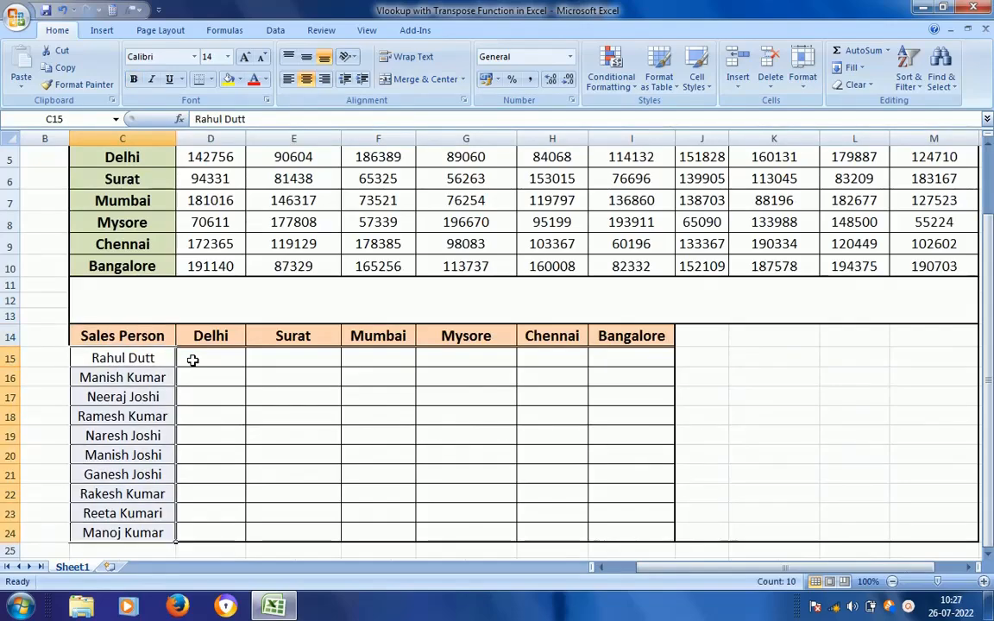
# Examine the city headings across row 14 of the lower table
pyautogui.click(216, 365)
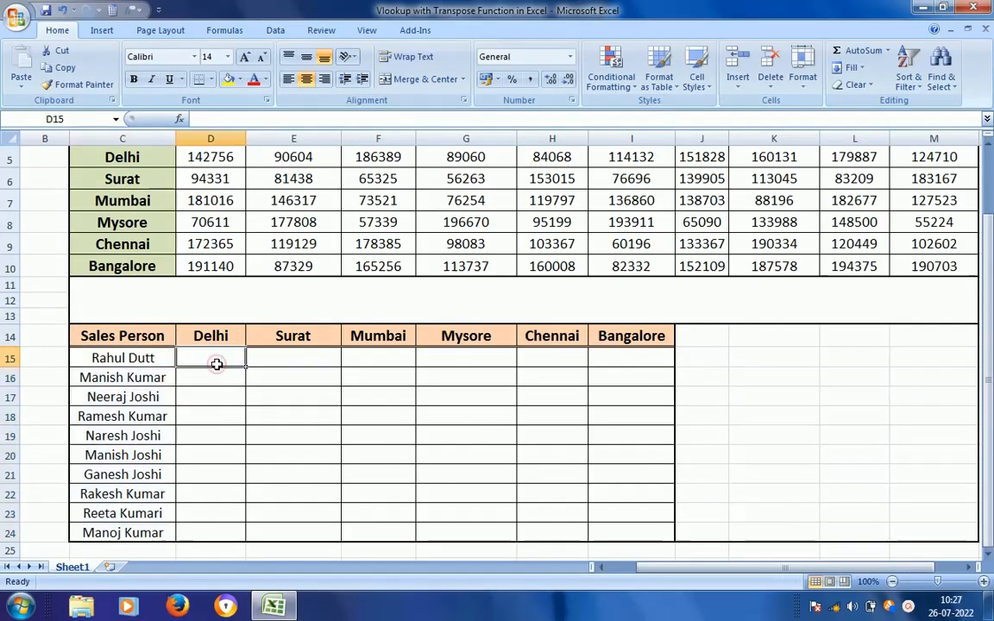
pyautogui.press('Up')
pyautogui.press('Right')
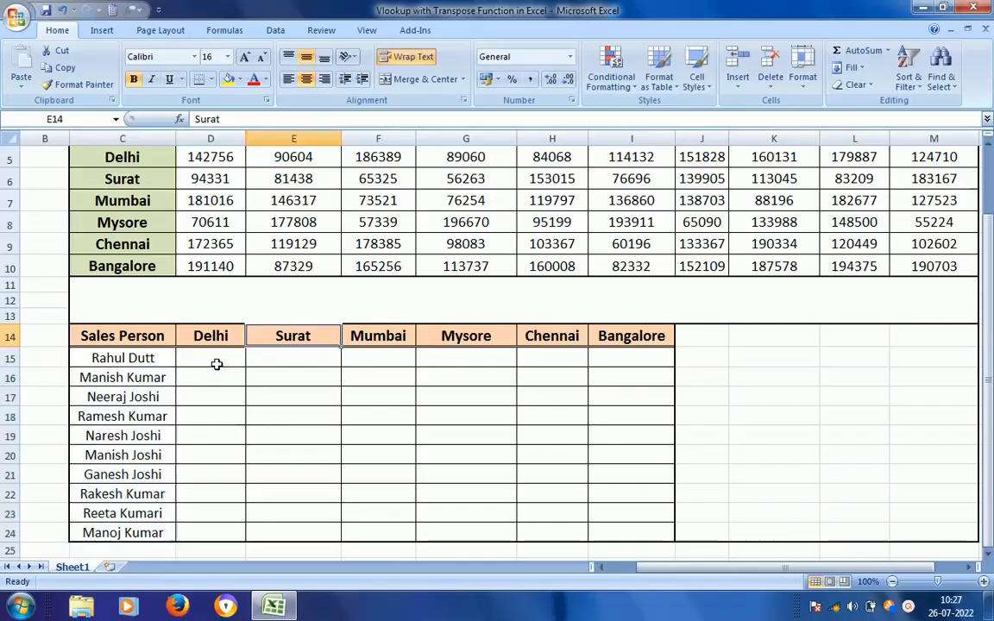
pyautogui.press('Right')
pyautogui.press('Right')
pyautogui.press('Right')
pyautogui.press('Right')
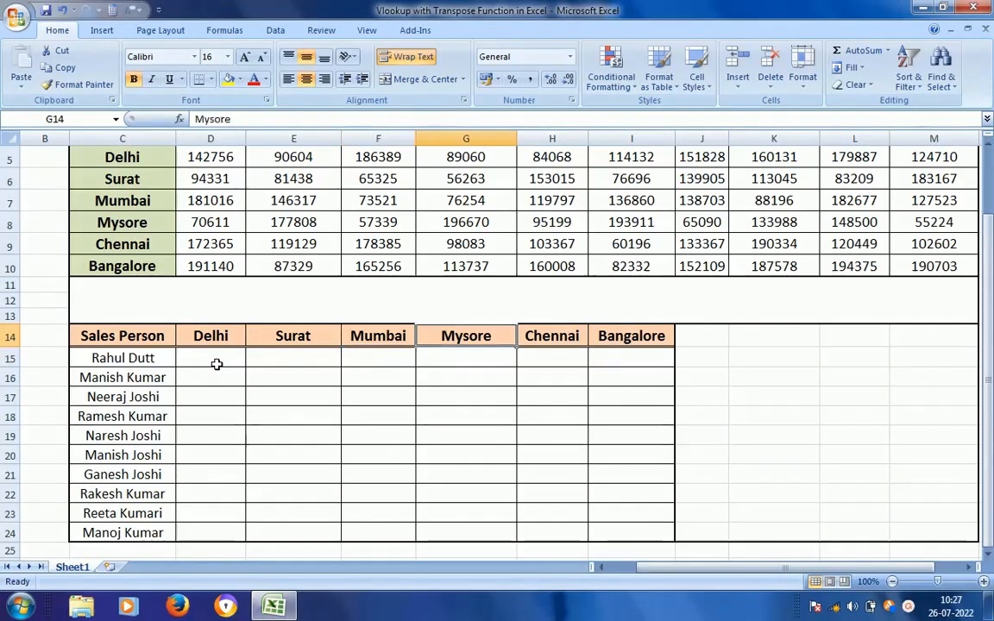
pyautogui.press('Left')
pyautogui.press('Left')
pyautogui.press('Left')
pyautogui.press('Left')
pyautogui.press('Left')
pyautogui.press('Left')
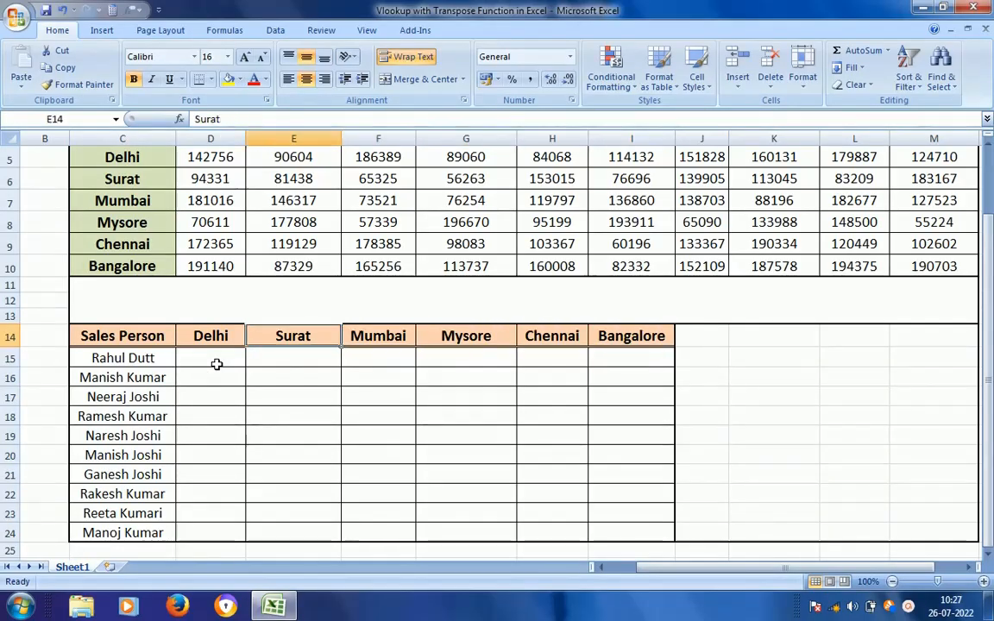
# Go back to the upper table and select the first sales person heading in D4
pyautogui.press('Down')
pyautogui.press('Up')
pyautogui.press('Up')
pyautogui.press('Up')
pyautogui.press('Up')
pyautogui.press('Up')
pyautogui.press('Up')
pyautogui.press('Up')
pyautogui.press('Up')
pyautogui.press('Up')
pyautogui.press('Up')
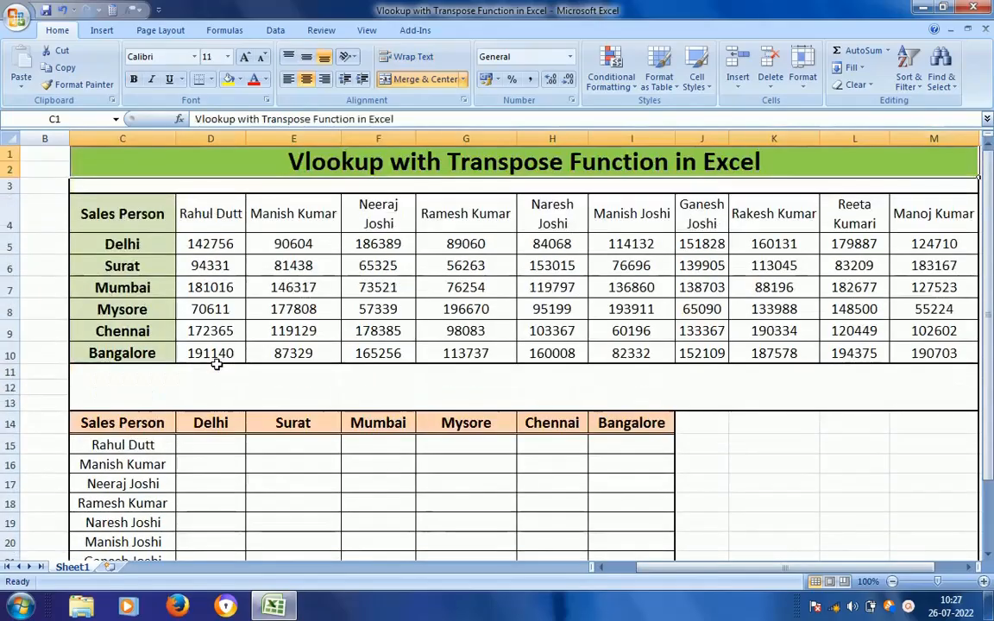
pyautogui.press('Right')
pyautogui.press('Up')
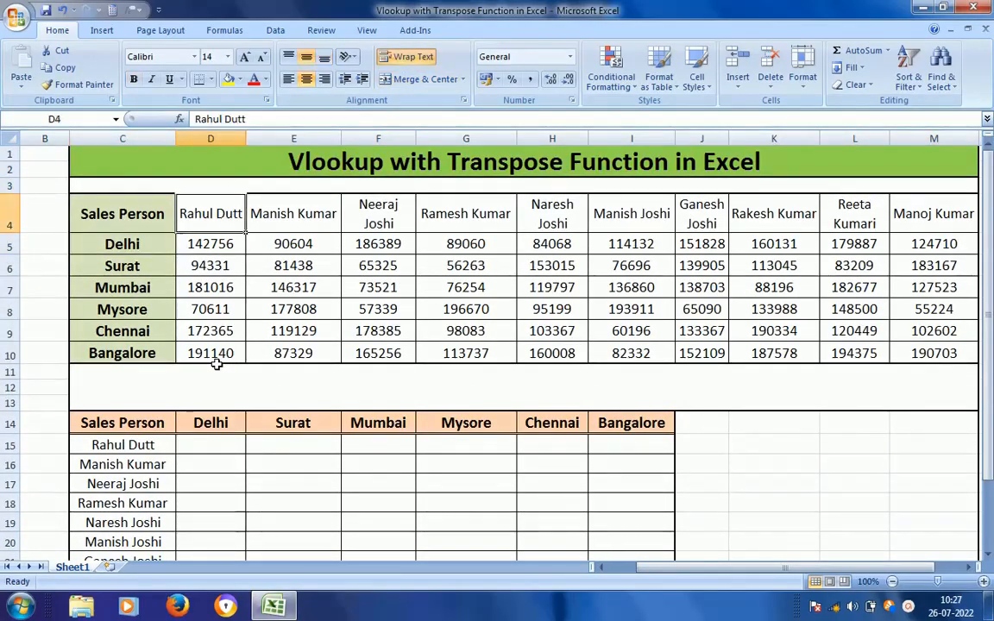
# Start a formula in D15, the first empty cell under Delhi in the lower table
pyautogui.press('Down')
pyautogui.press('Down')
pyautogui.press('Down')
pyautogui.press('Down')
pyautogui.press('Down')
pyautogui.press('Down')
pyautogui.press('Down')
pyautogui.press('Down')
pyautogui.press('Down')
pyautogui.press('Down')
pyautogui.press('Down')
pyautogui.press('Down')
pyautogui.press('Down')
pyautogui.press('Down')
pyautogui.press('Down')
pyautogui.press('Down')
pyautogui.press('Up')
pyautogui.press('Up')
pyautogui.press('Up')
pyautogui.press('Up')
pyautogui.press('Up')
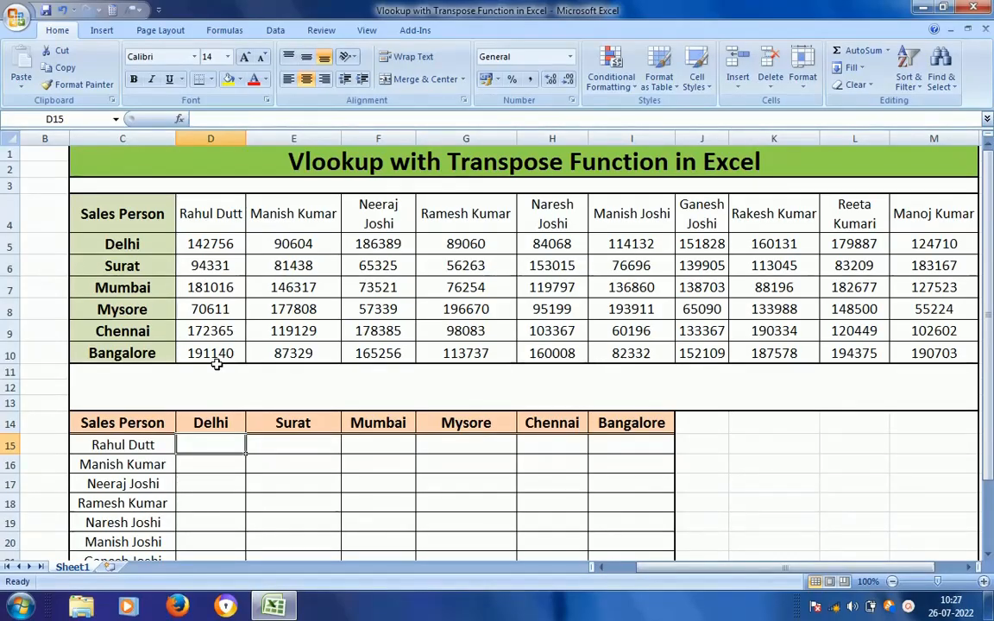
pyautogui.write('=')
pyautogui.click(216, 364)
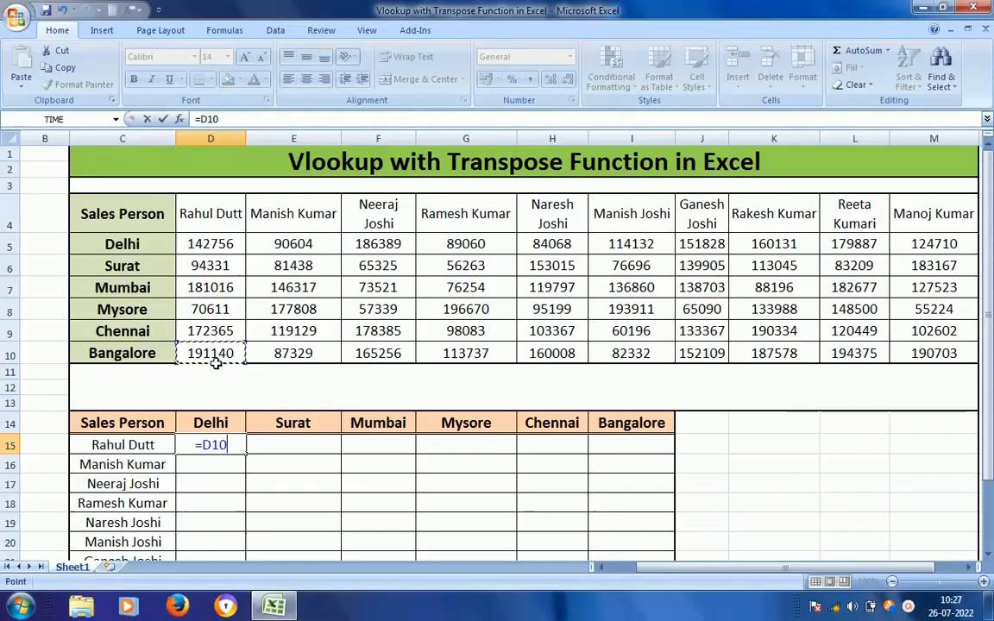
pyautogui.write('v')
pyautogui.press('BackSpace')
pyautogui.press('BackSpace')
pyautogui.press('BackSpace')
pyautogui.press('BackSpace')
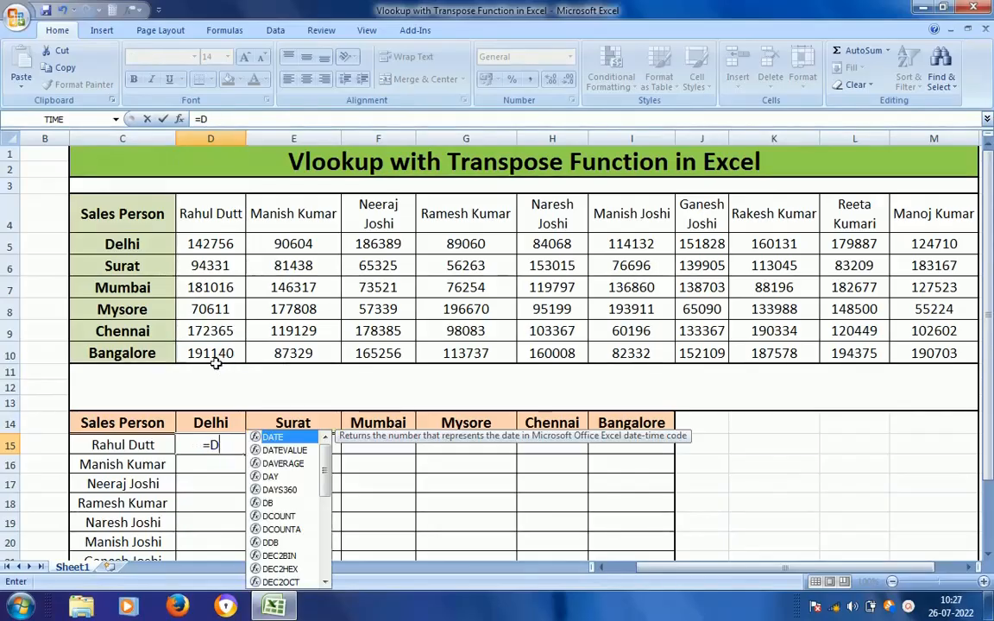
# Insert the VLOOKUP function into the formula being entered in D15
pyautogui.write('v')
pyautogui.press('Down')
pyautogui.press('Down')
pyautogui.press('Down')
pyautogui.press('Down')
pyautogui.press('Down')
pyautogui.press('Down')
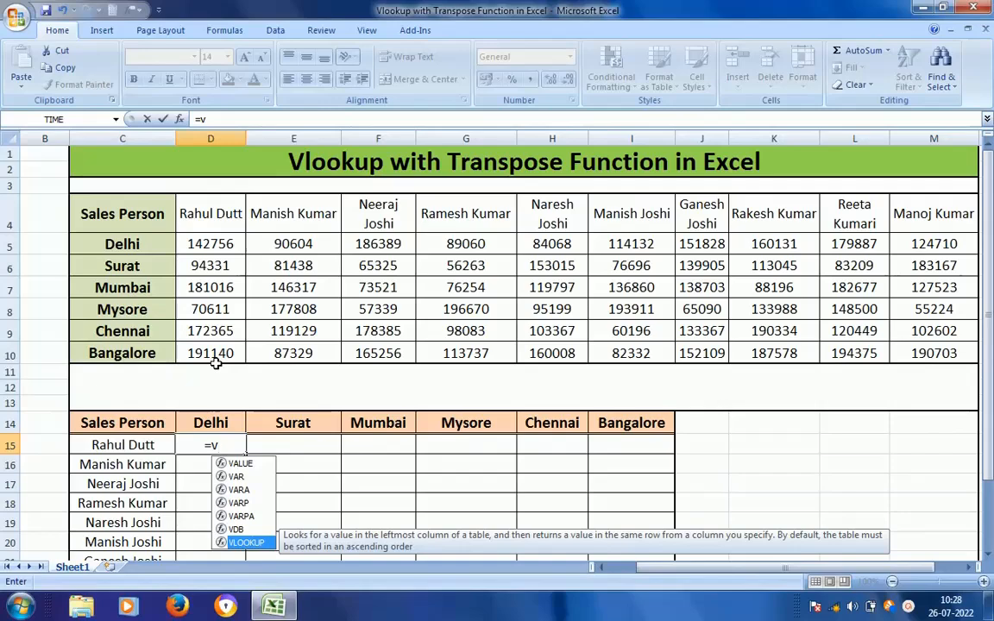
pyautogui.press('Tab')
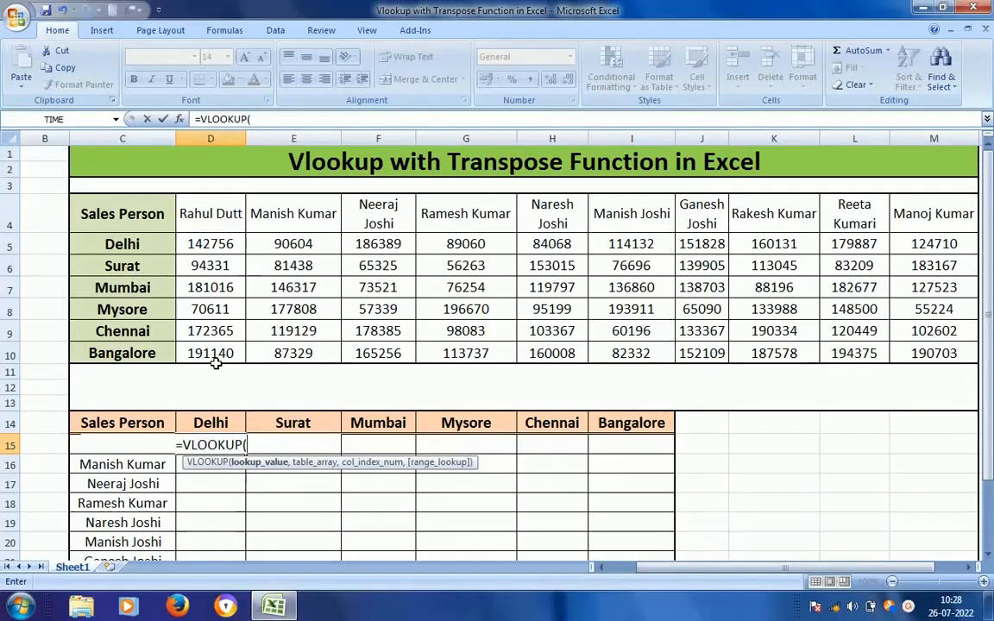
# Set the VLOOKUP lookup value to $C15, locking only the column of the sales person name
pyautogui.click(44, 445)
pyautogui.press('Right')
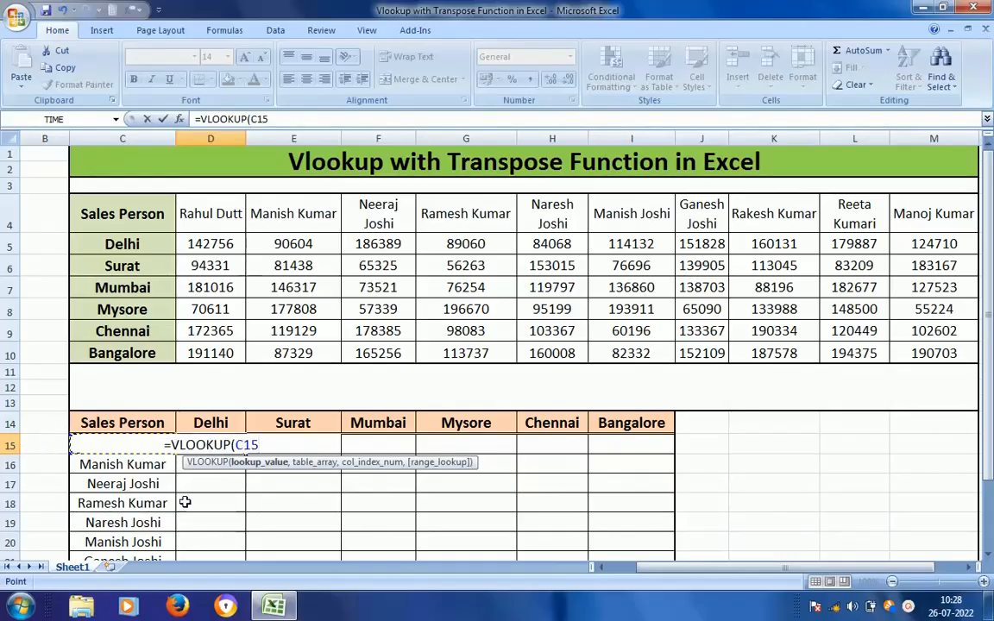
pyautogui.click(238, 445)
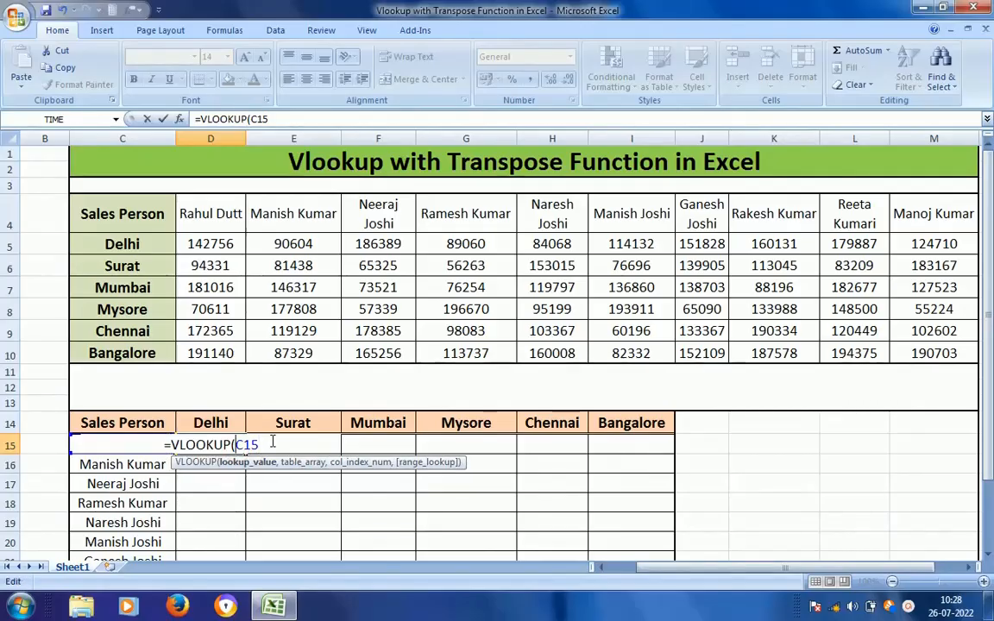
pyautogui.write('$')
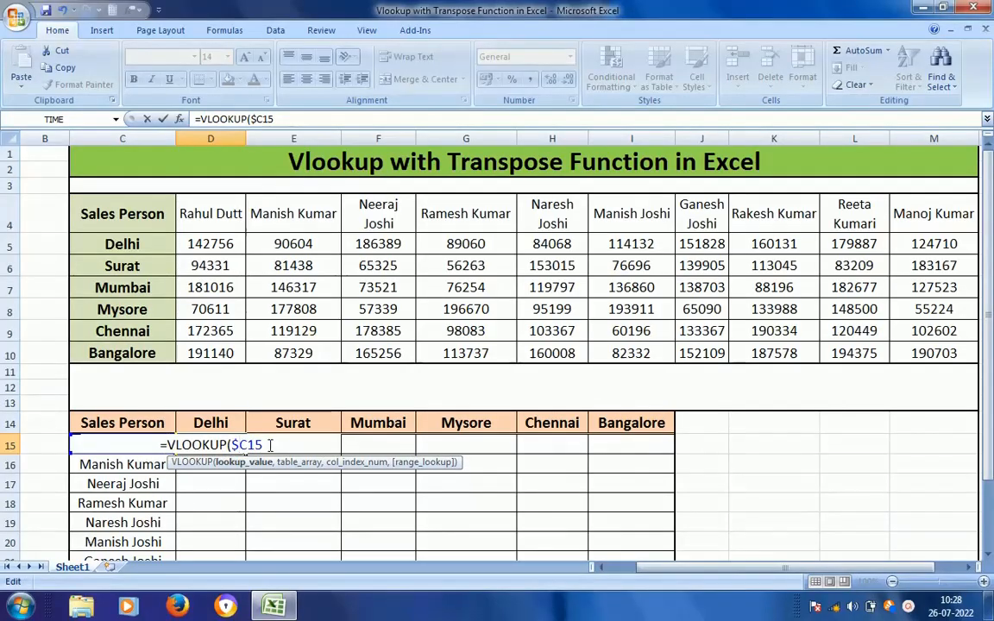
pyautogui.click(270, 445)
pyautogui.write(',')
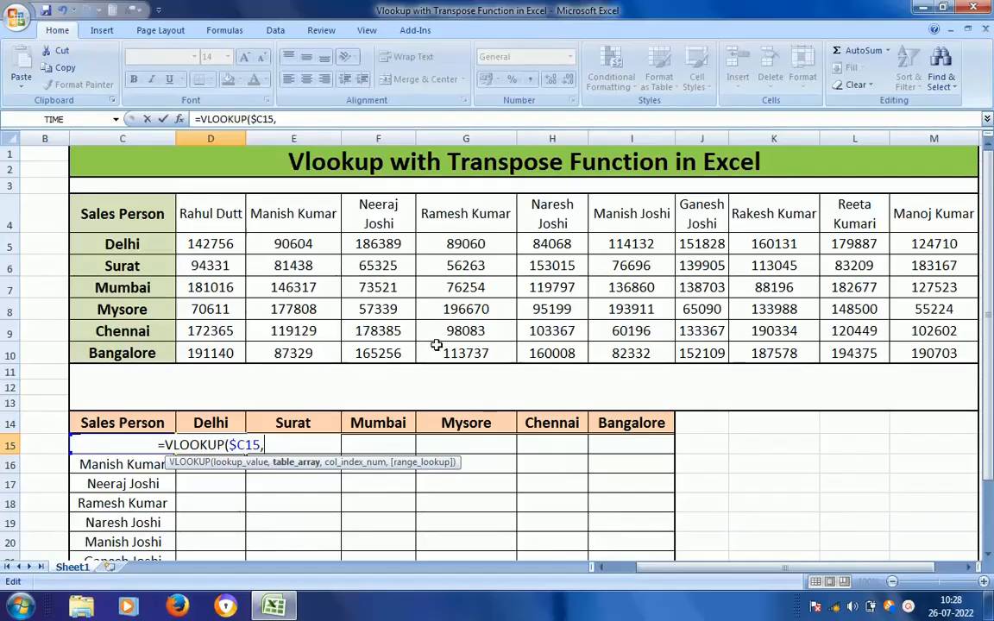
# Nest TRANSPOSE as the table array, covering the upper table's names and sales as the absolute range $D$4:$M$10
pyautogui.write('tr')
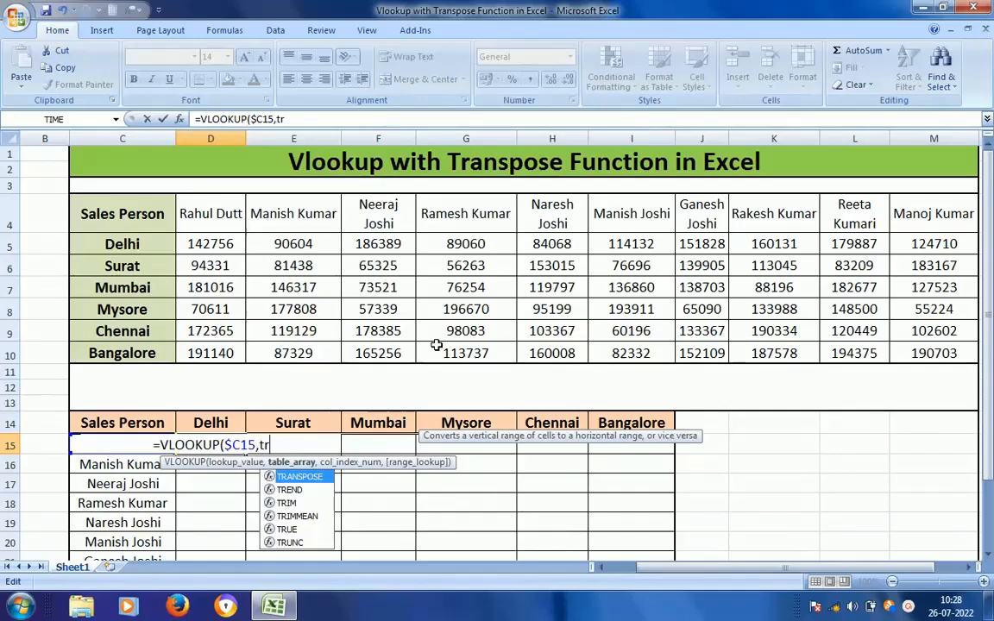
pyautogui.press('Tab')
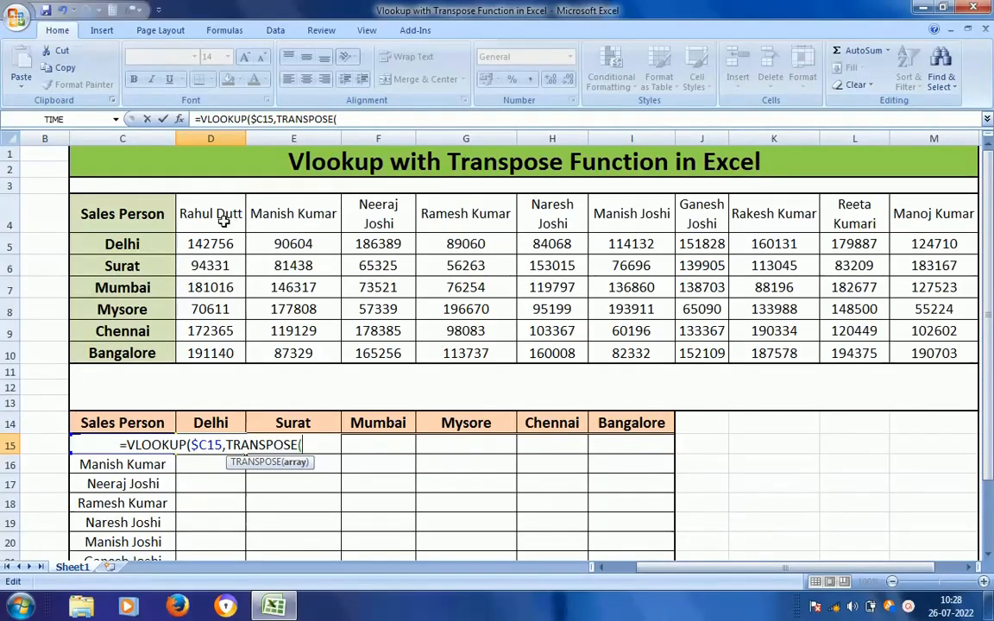
pyautogui.moveTo(223, 220); pyautogui.dragTo(222, 245)
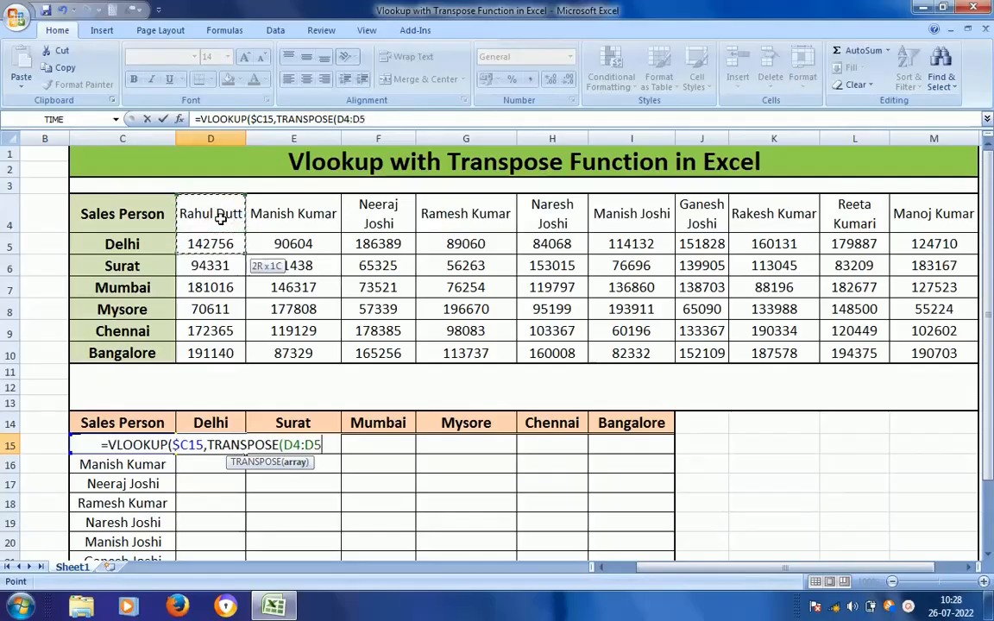
pyautogui.hotkey('shift', 'Down')
pyautogui.hotkey('shift', 'Down')
pyautogui.hotkey('shift', 'Down')
pyautogui.hotkey('shift', 'Down')
pyautogui.hotkey('shift', 'Down')
pyautogui.hotkey('shift', 'Right')
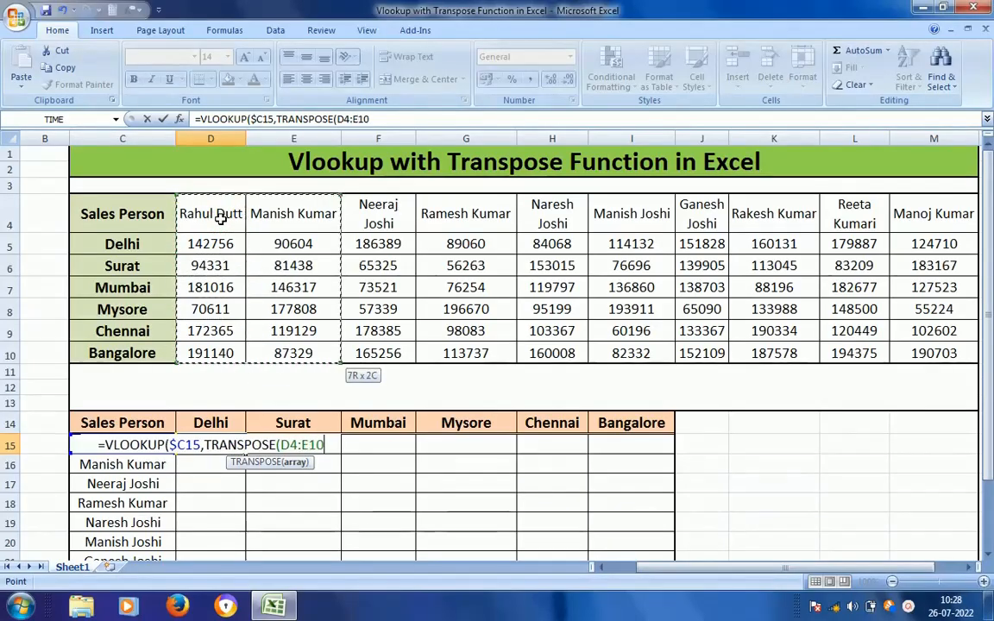
pyautogui.hotkey('shift', 'Right')
pyautogui.hotkey('shift', 'Right')
pyautogui.hotkey('shift', 'Right')
pyautogui.hotkey('shift', 'Right')
pyautogui.hotkey('shift', 'Right')
pyautogui.hotkey('shift', 'Right')
pyautogui.hotkey('shift', 'Right')
pyautogui.hotkey('shift', 'Right')
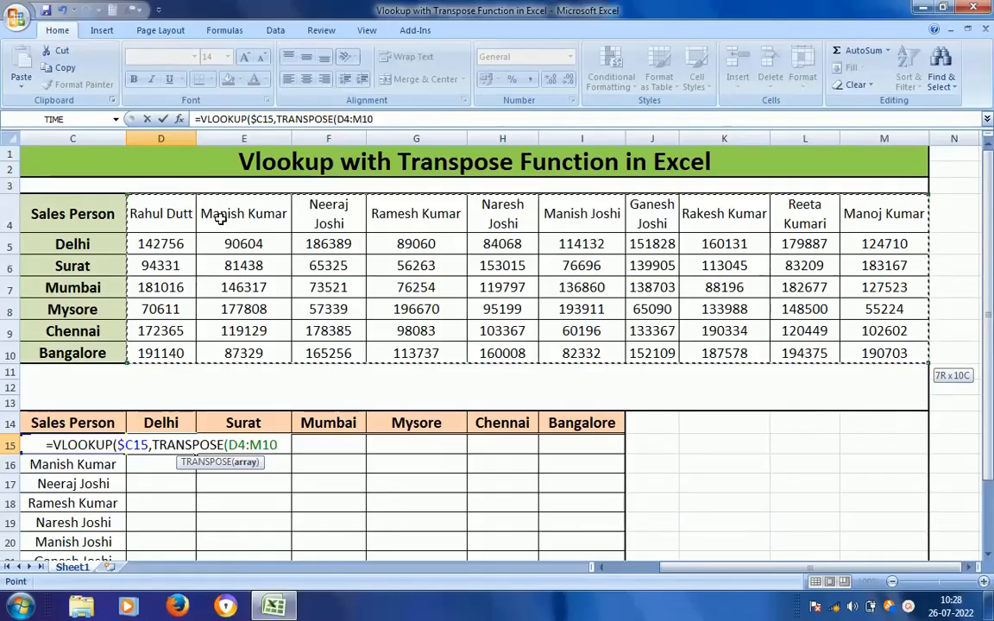
pyautogui.press('F4')
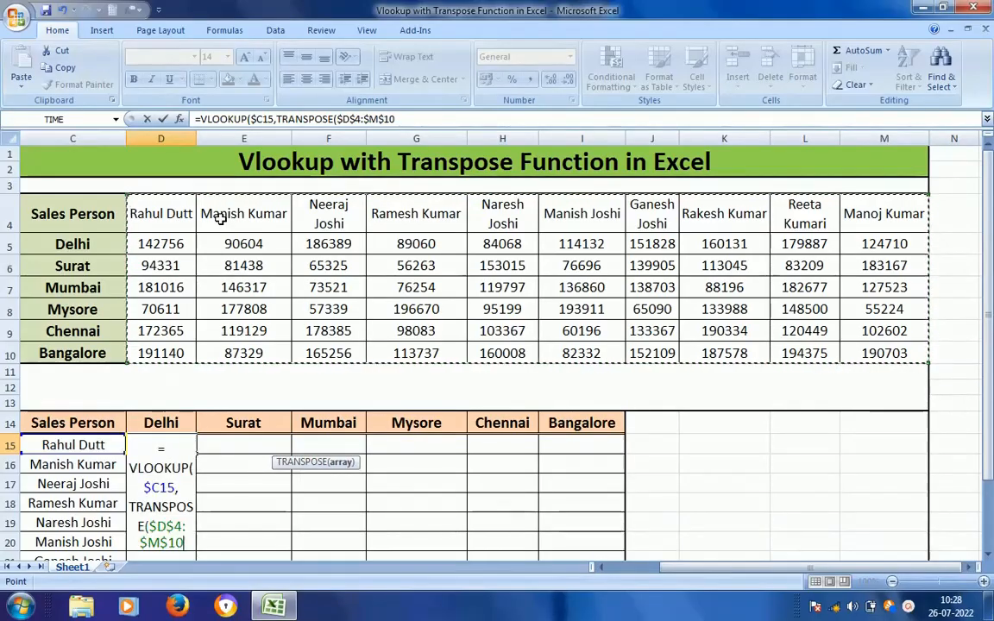
pyautogui.write(')')
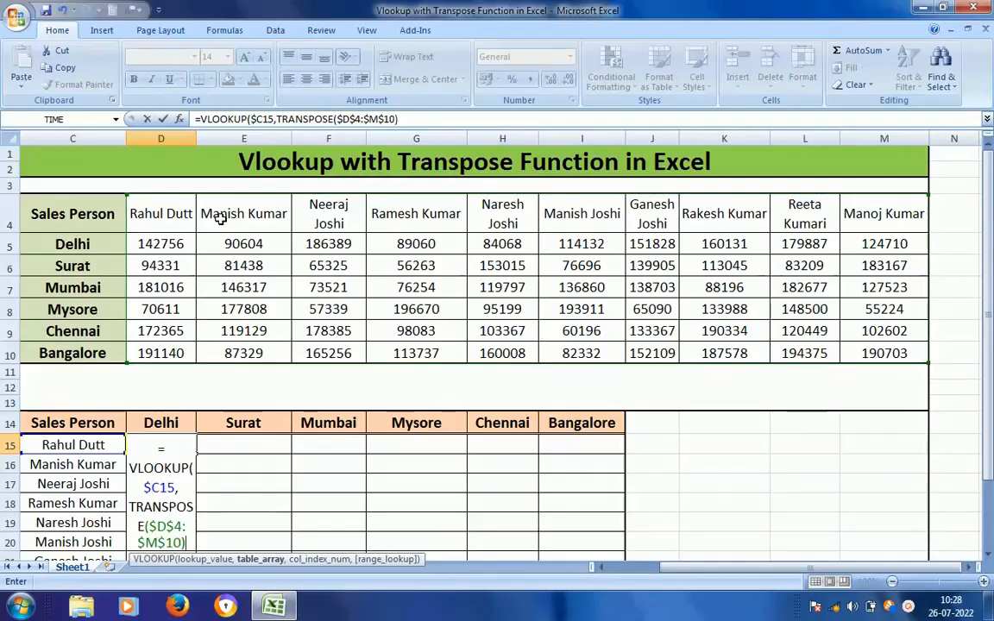
pyautogui.write(',')
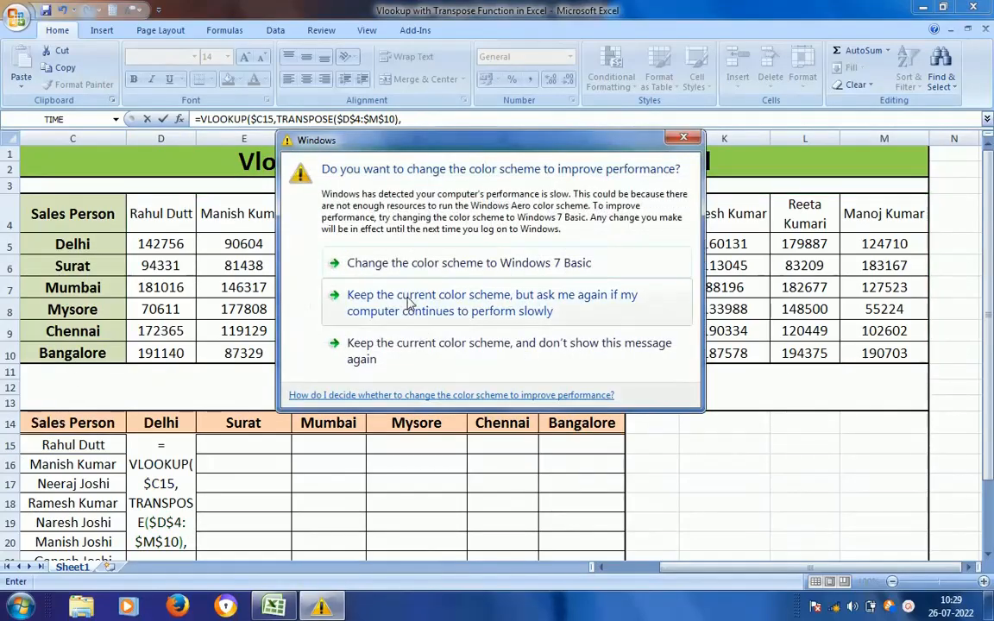
# Keep the current Windows color scheme and complete D15 as an array formula with column index 2 and range lookup 0
pyautogui.click(411, 300)
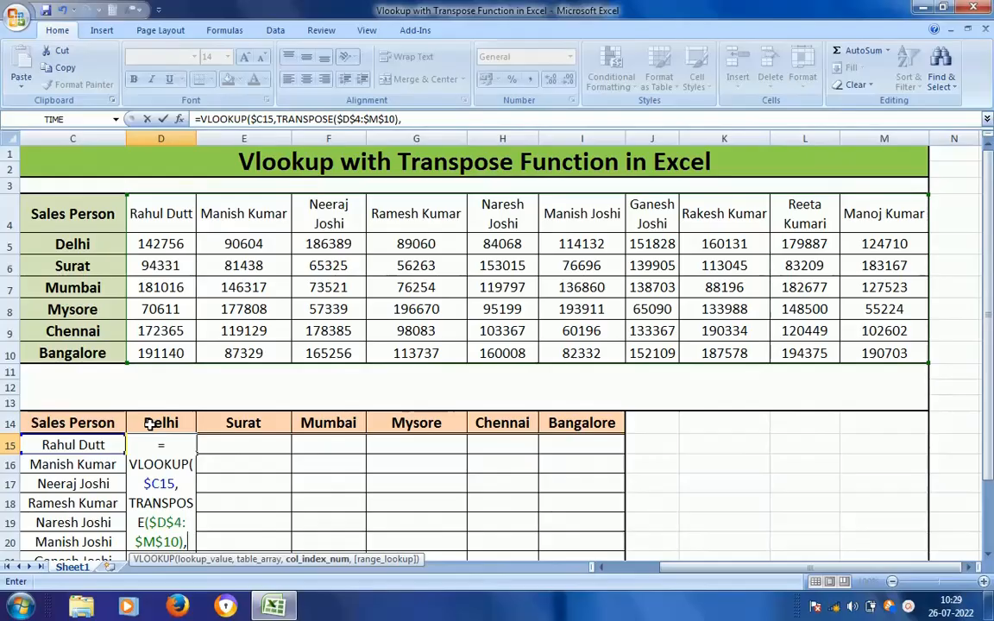
pyautogui.write('2,')
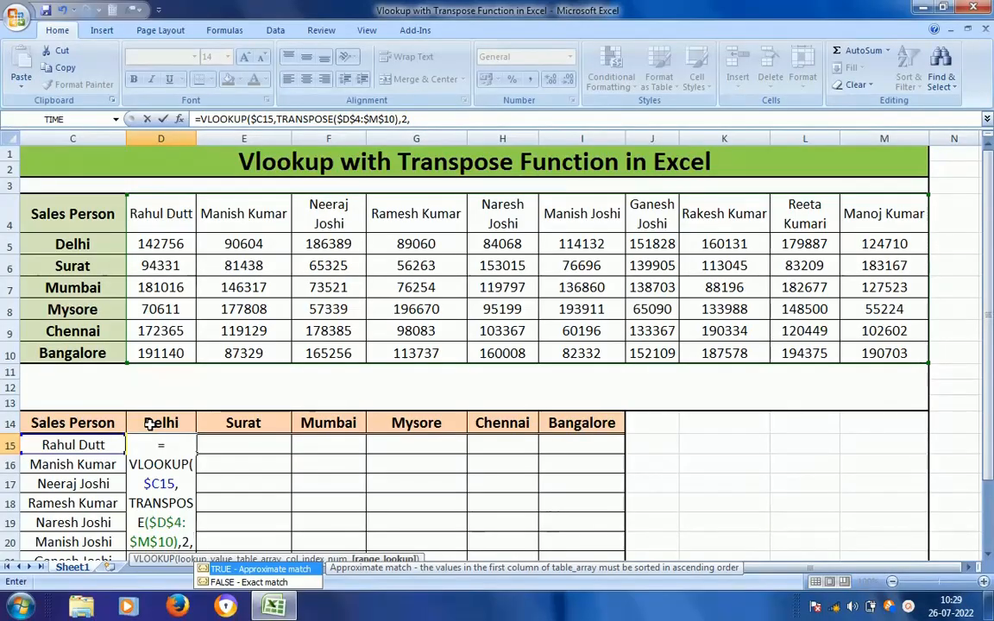
pyautogui.write('0')
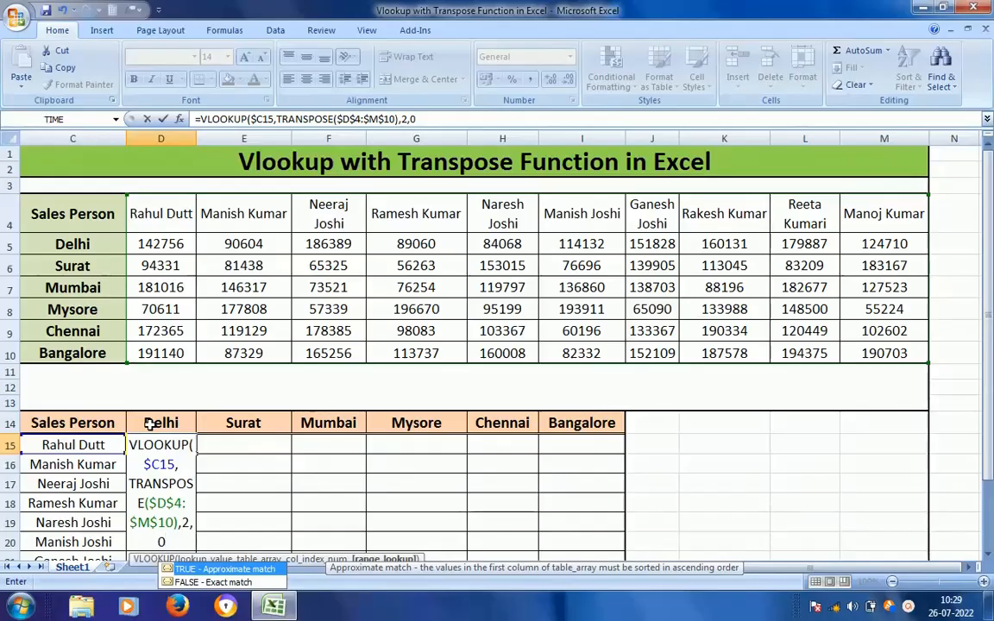
pyautogui.write(')')
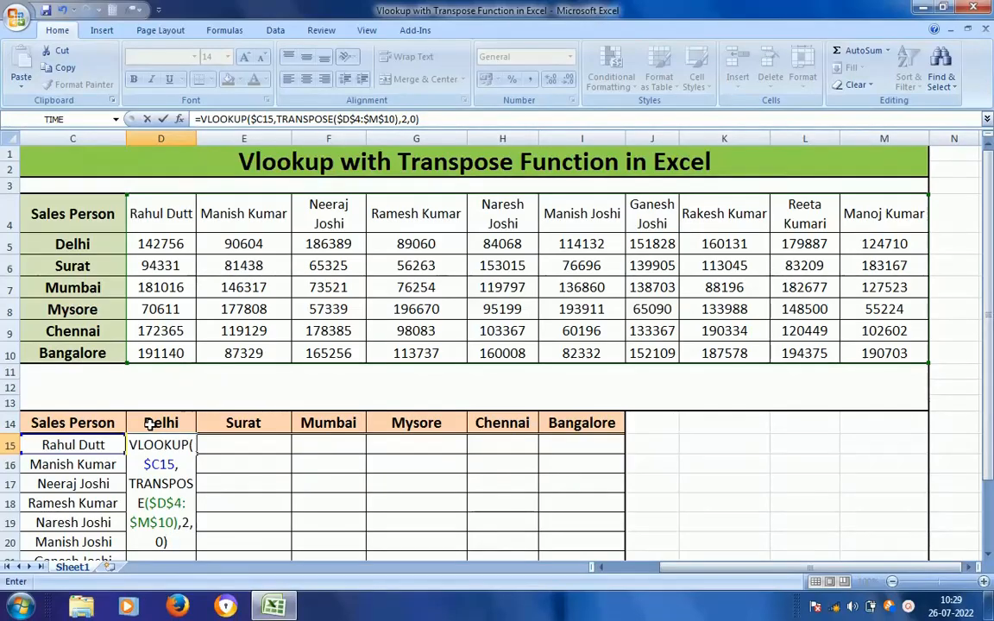
pyautogui.hotkey('ctrl', 'shift', 'Return')
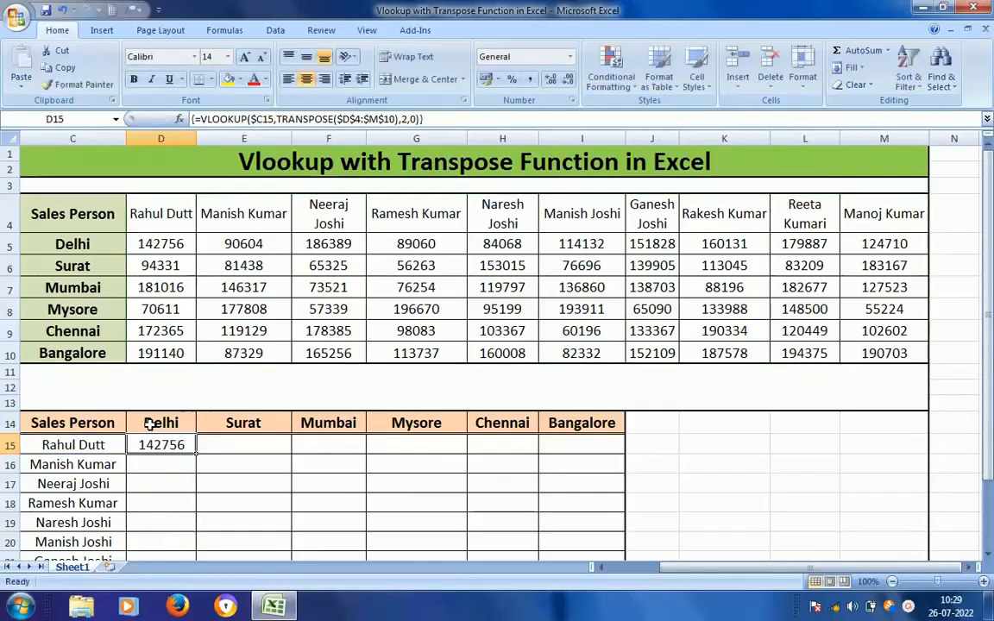
# Fill the D15 array formula down the Delhi column to D24
pyautogui.press('Down')
pyautogui.press('Down')
pyautogui.press('Down')
pyautogui.press('Down')
pyautogui.press('Down')
pyautogui.press('Down')
pyautogui.press('Down')
pyautogui.press('Down')
pyautogui.press('Down')
pyautogui.press('Down')
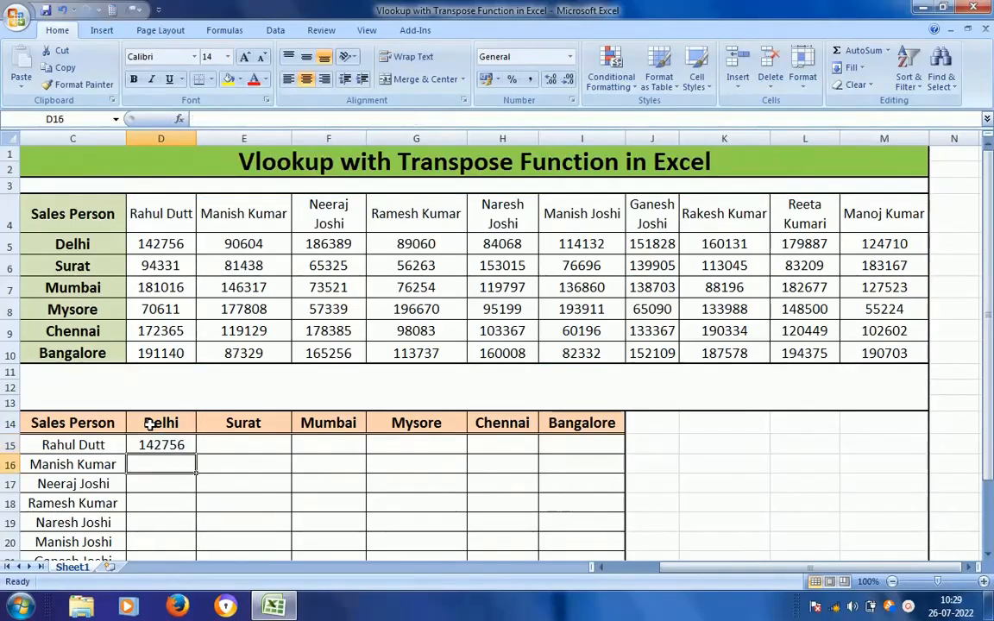
pyautogui.press('Up')
pyautogui.press('Up')
pyautogui.press('Up')
pyautogui.press('Up')
pyautogui.press('Up')
pyautogui.press('Up')
pyautogui.press('Up')
pyautogui.press('Up')
pyautogui.press('Up')
pyautogui.press('Up')
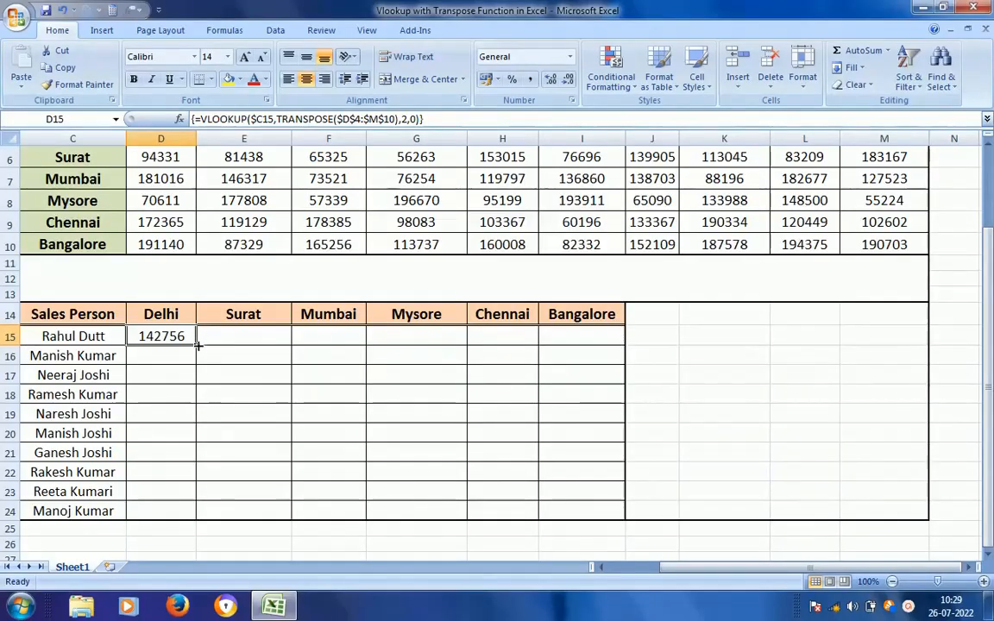
pyautogui.moveTo(199, 342); pyautogui.dragTo(182, 511)
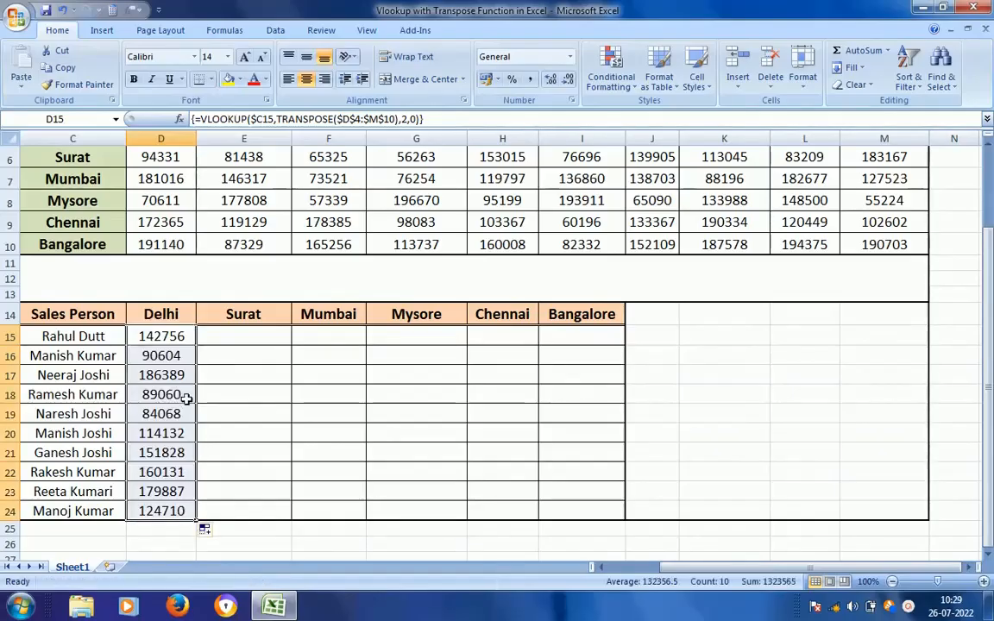
# Review the D15 formula in edit mode and re-enter it as an array formula
pyautogui.click(182, 343)
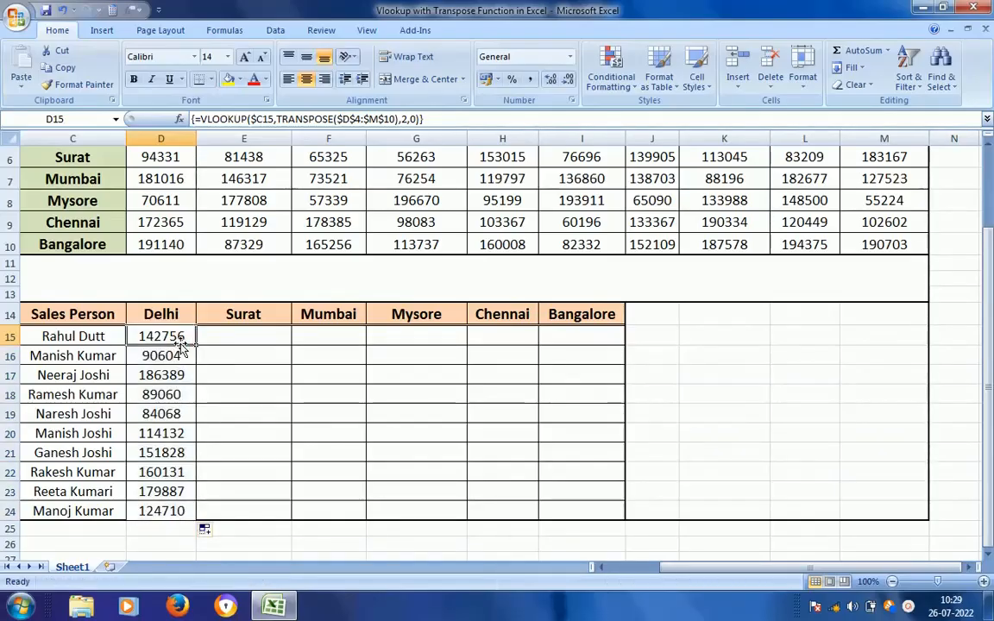
pyautogui.press('F2')
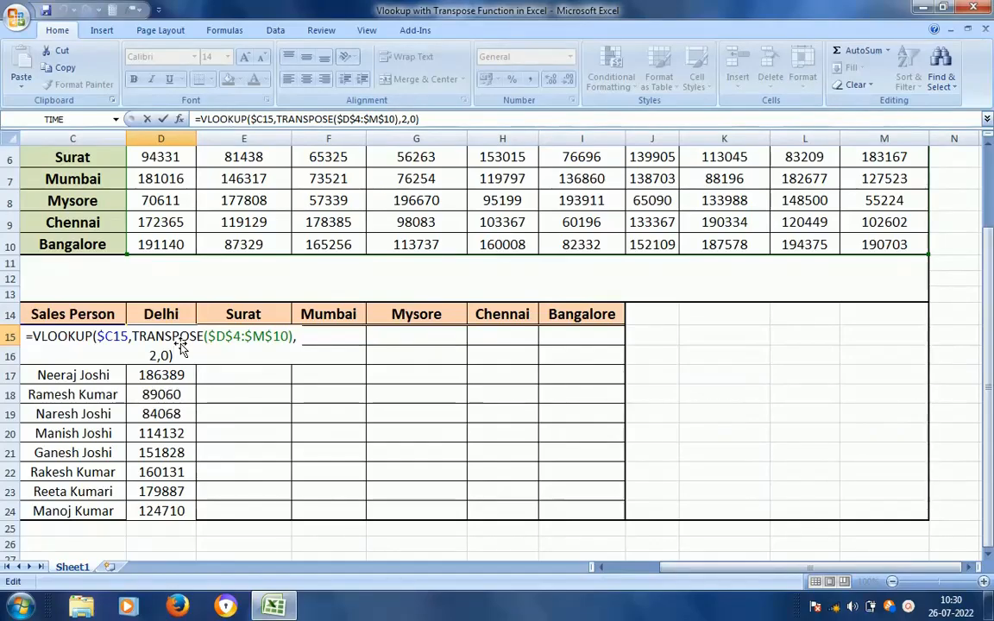
pyautogui.hotkey('ctrl', 'shift', 'Return')
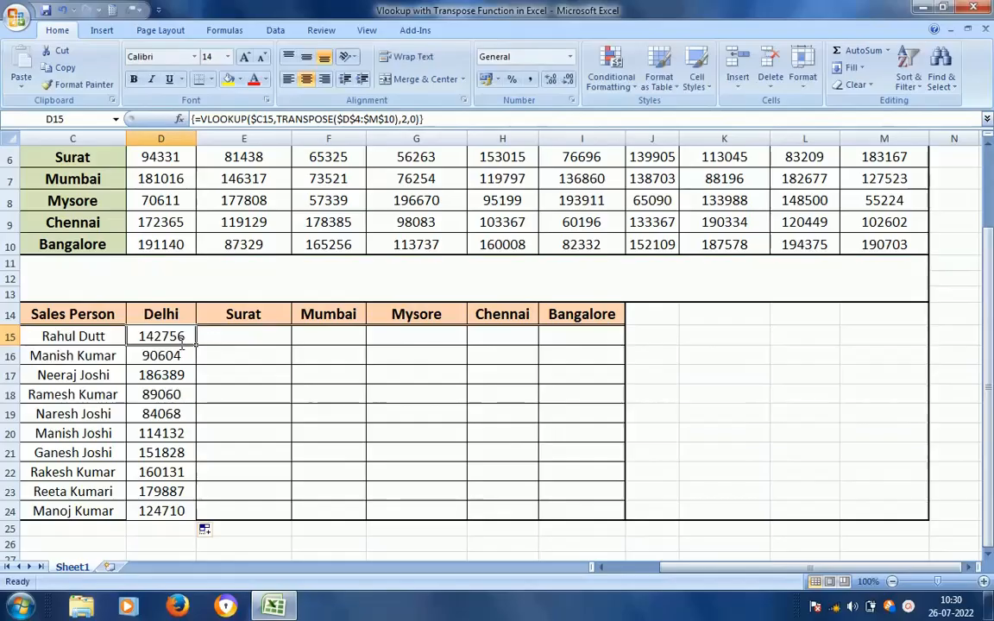
# Compare the Delhi row of the upper table, D5 to F5, with the filled Delhi column in the lower table
pyautogui.click(179, 200)
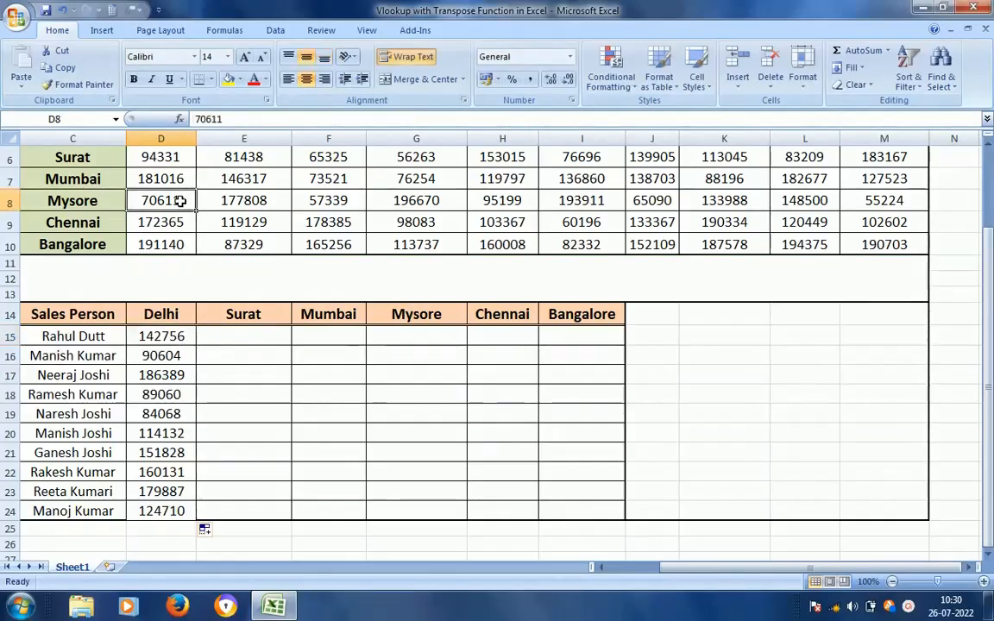
pyautogui.press('Up')
pyautogui.press('Up')
pyautogui.press('Up')
pyautogui.press('Up')
pyautogui.press('Down')
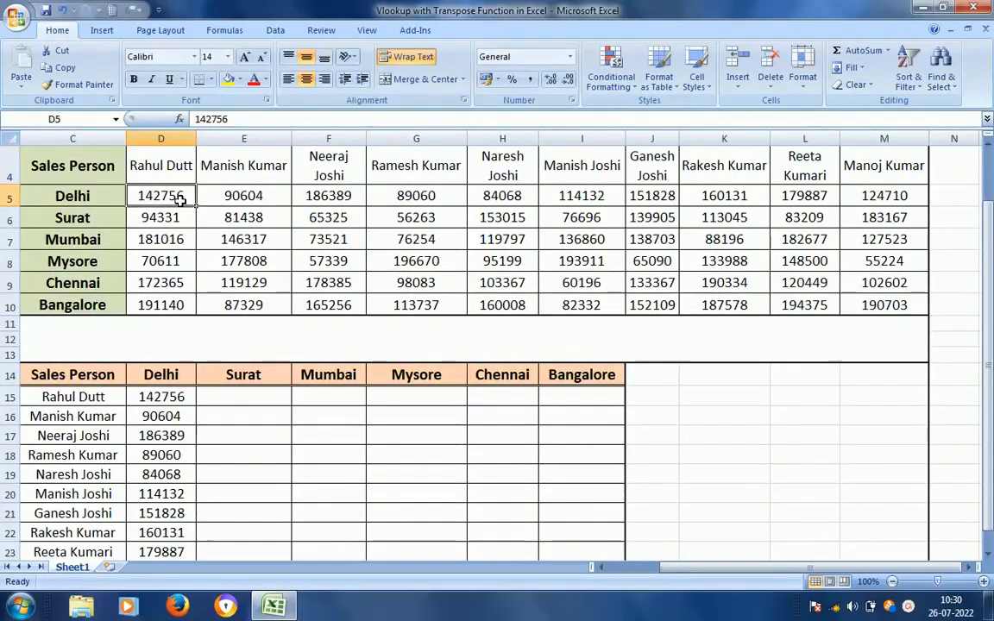
pyautogui.press('Right')
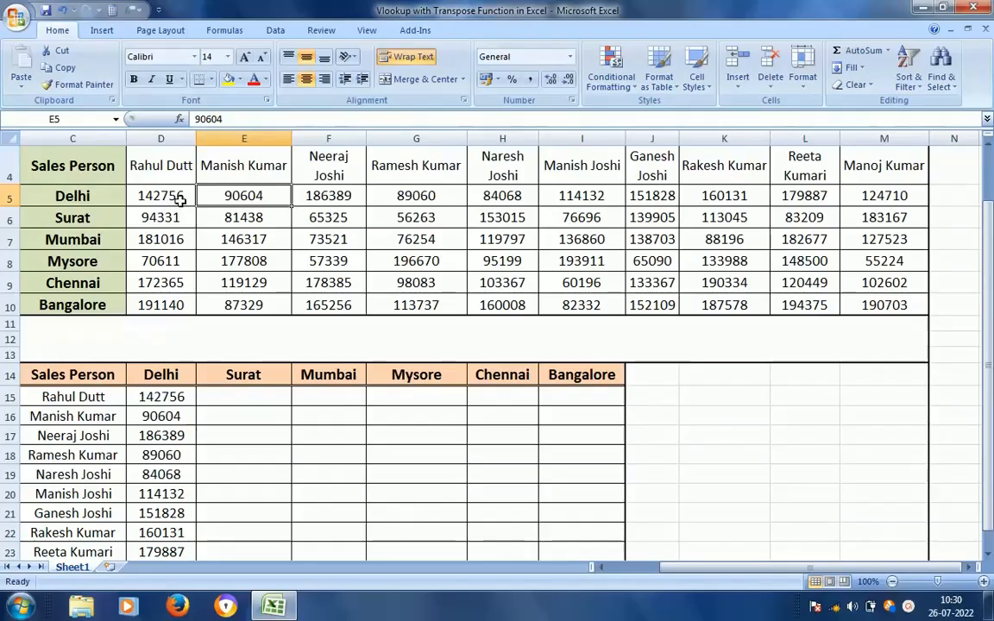
pyautogui.press('Right')
# Copy the array formula from D15 to E15, the first cell under Surat in the lower table
pyautogui.press('Down')
pyautogui.press('Down')
pyautogui.press('Down')
pyautogui.press('Down')
pyautogui.press('Down')
pyautogui.press('Down')
pyautogui.press('Down')
pyautogui.press('Down')
pyautogui.press('Down')
pyautogui.press('Down')
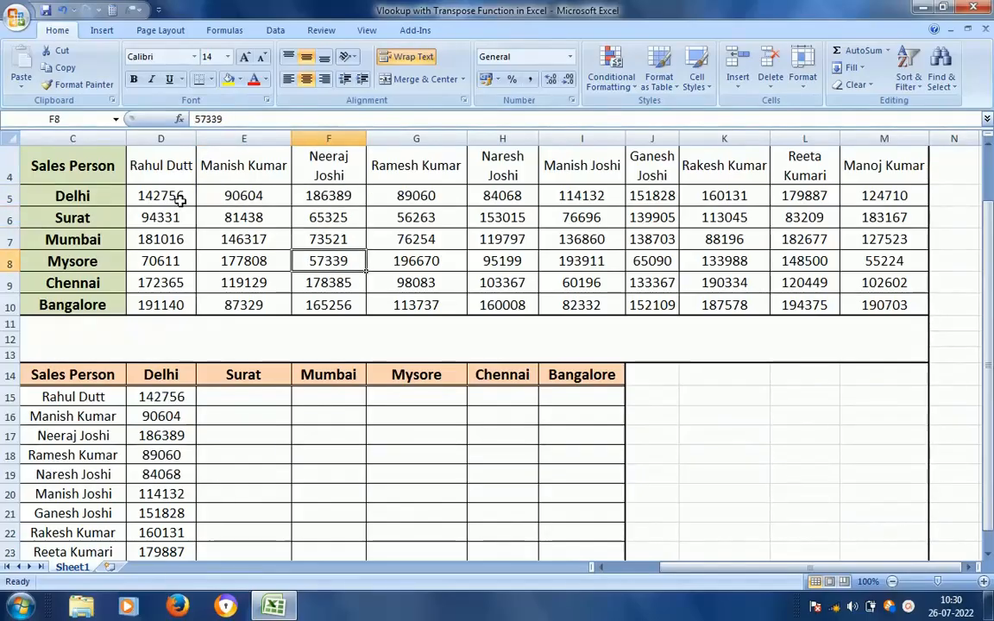
pyautogui.press('Left')
pyautogui.press('Left')
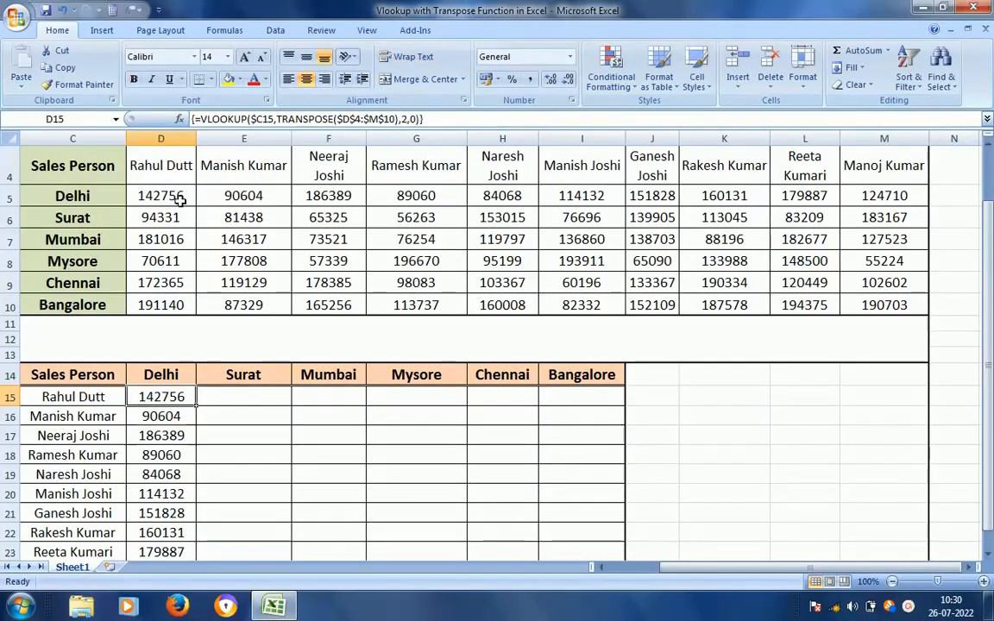
pyautogui.hotkey('ctrl', 'c')
pyautogui.press('Right')
pyautogui.hotkey('ctrl', 'v')
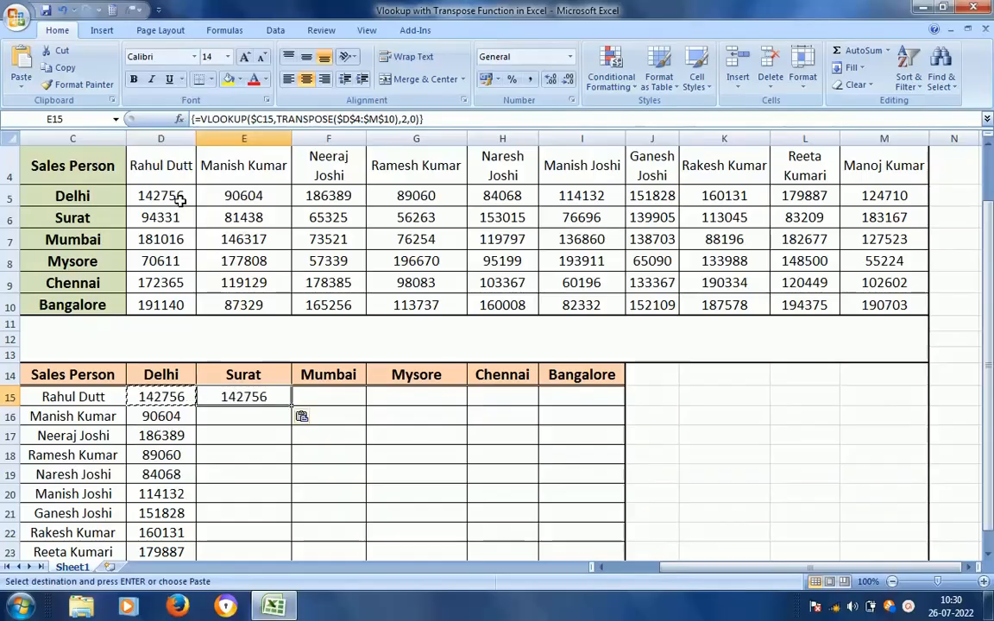
pyautogui.press('Escape')
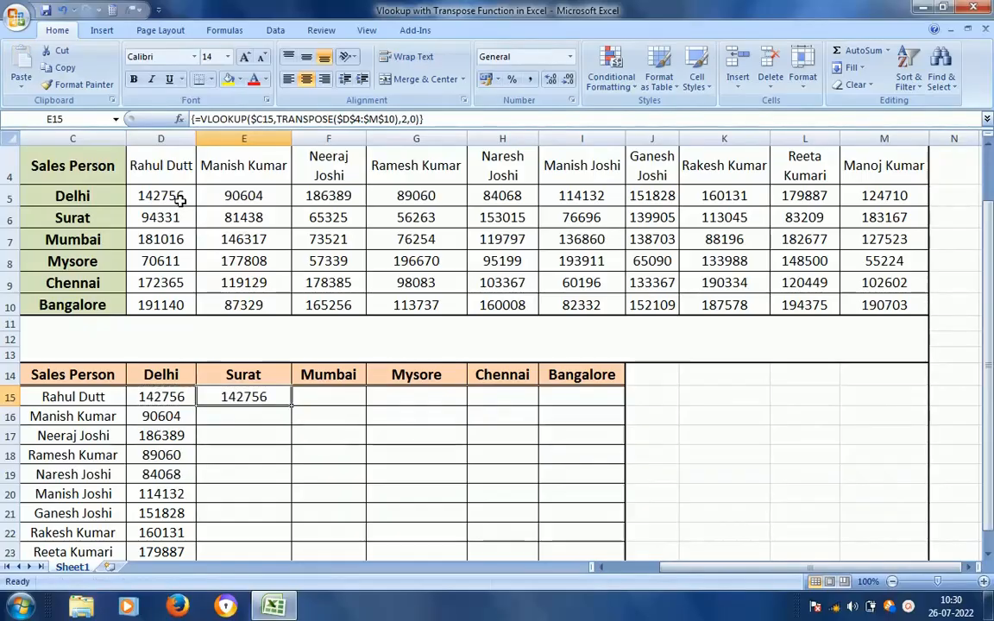
# Try re-entering the copied VLOOKUP formula in E15 as a normal formula instead of an array formula
pyautogui.press('F2')
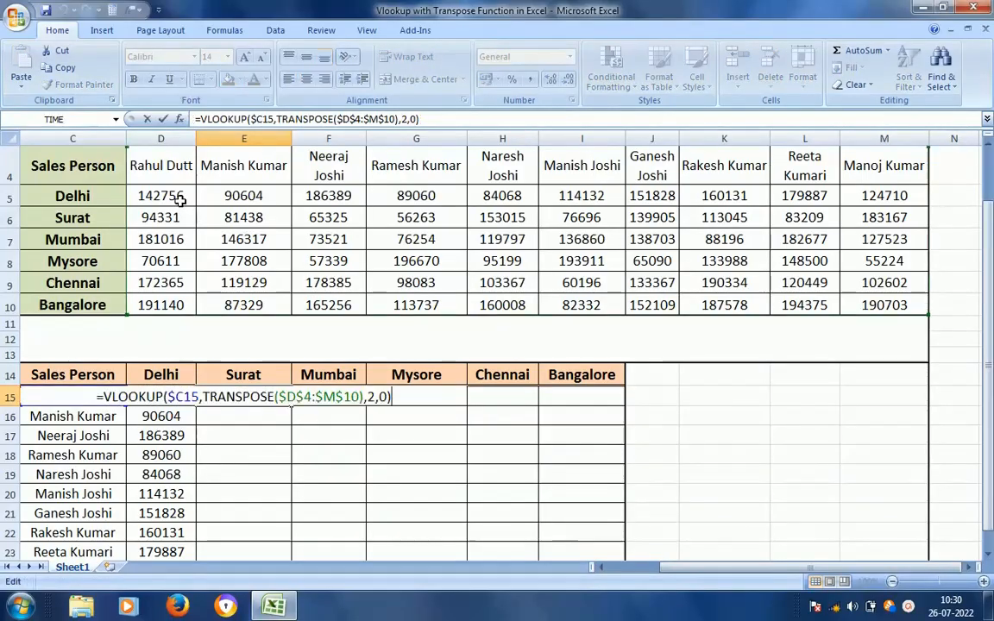
pyautogui.press('Return')
pyautogui.press('Up')
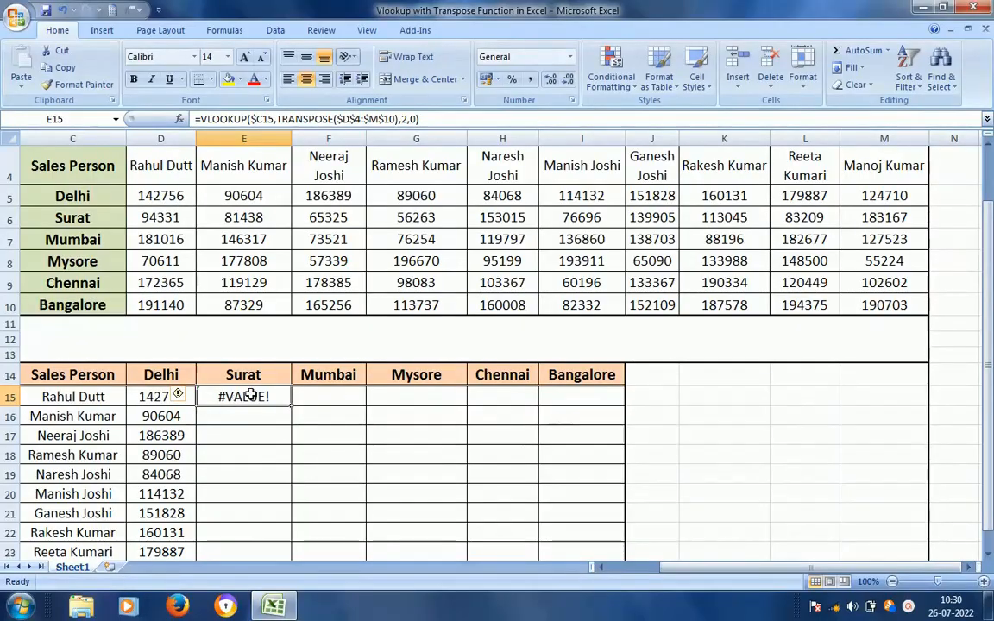
# Set the column index in the E15 formula to 3, enter it as an array formula, and fill it down to E24
pyautogui.press('F2')
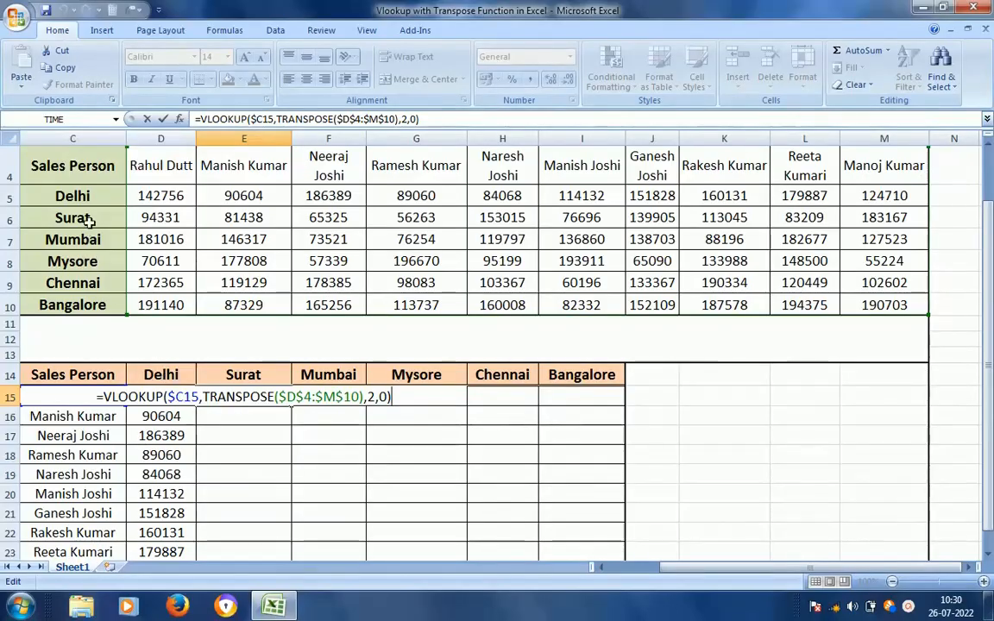
pyautogui.click(369, 397)
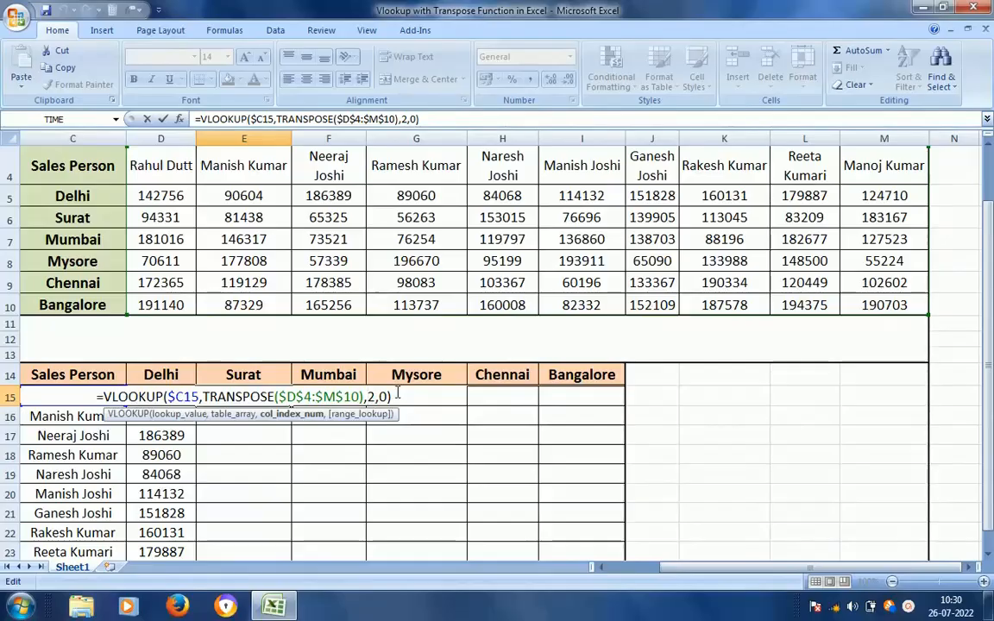
pyautogui.hotkey('shift', 'Right')
pyautogui.write('3')
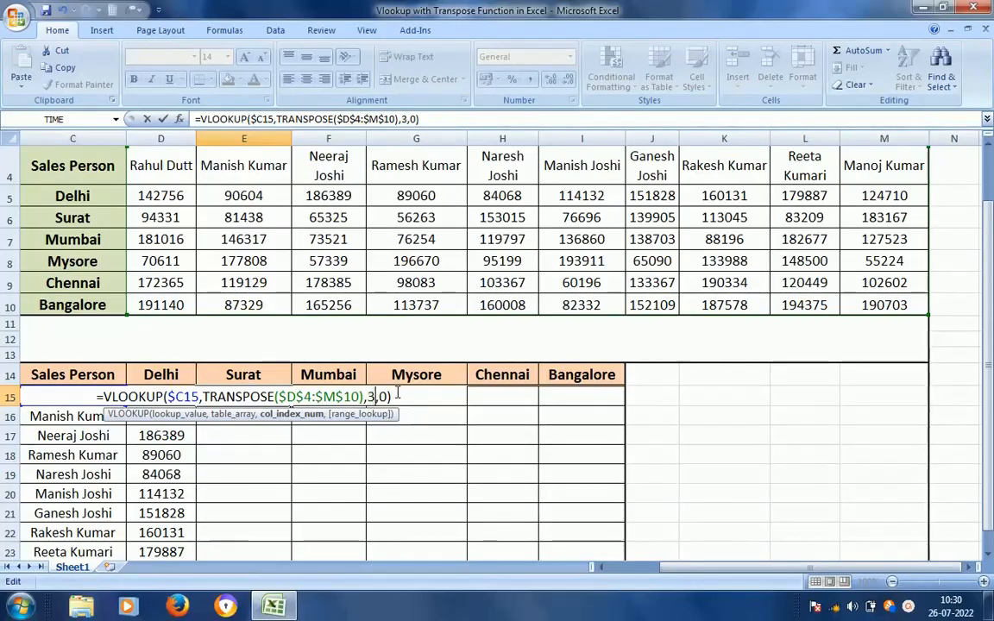
pyautogui.press('Right')
pyautogui.press('Right')
pyautogui.hotkey('ctrl', 'shift', 'Return')
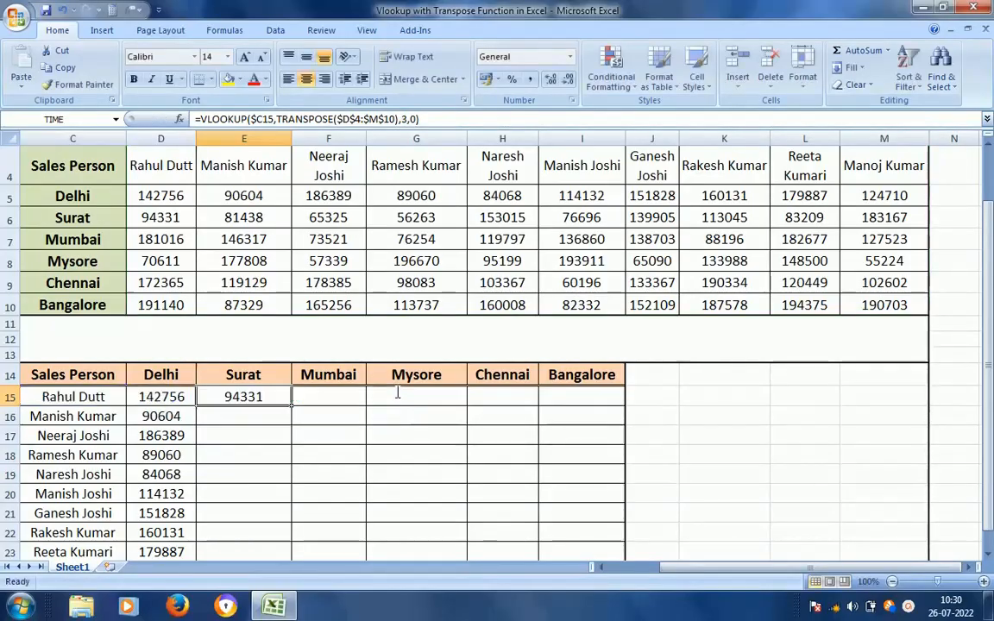
pyautogui.press('Up')
pyautogui.press('Down')
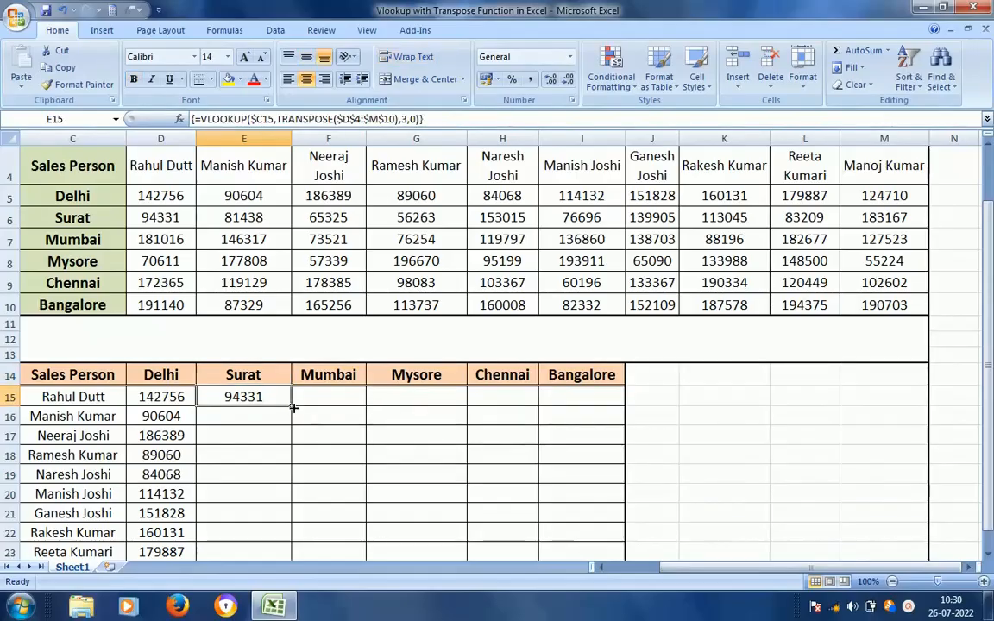
pyautogui.moveTo(291, 407); pyautogui.dragTo(284, 543)
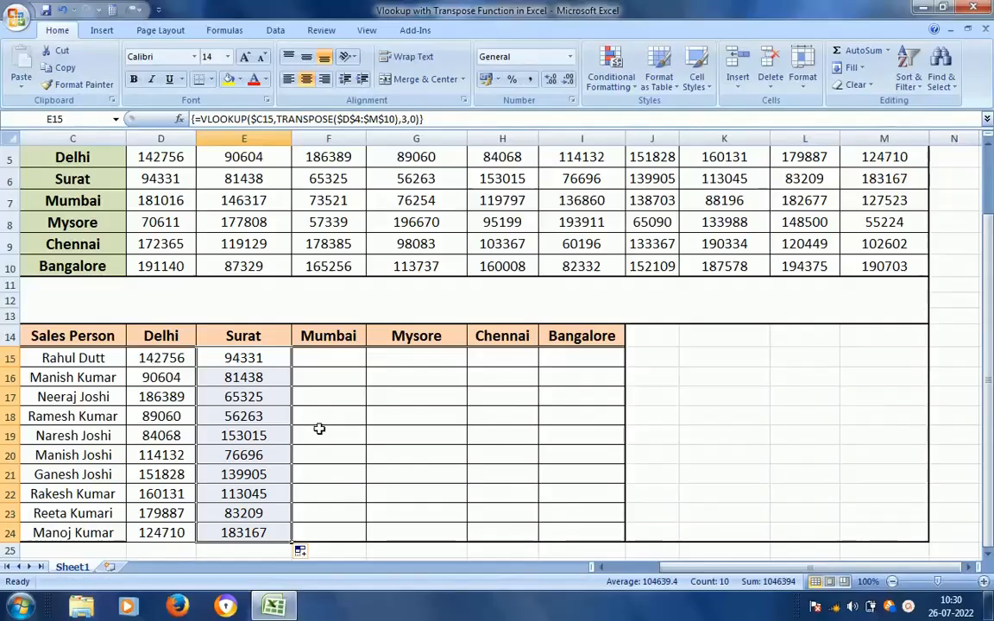
pyautogui.click(257, 181)
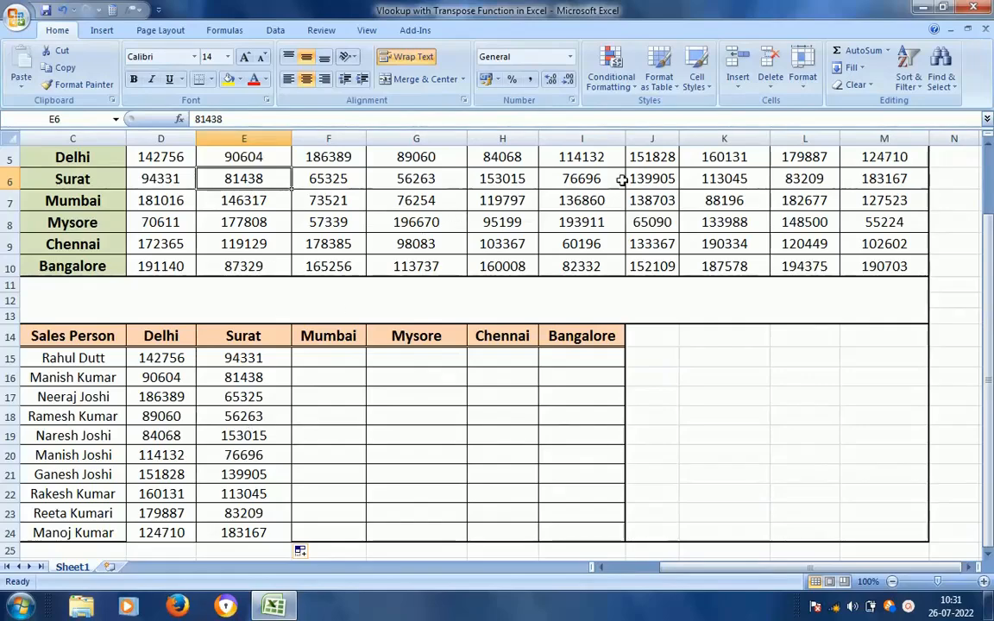
# Copy the array formula from E15 to F15, the first cell under Mumbai in the lower table
pyautogui.click(280, 360)
pyautogui.press('Right')
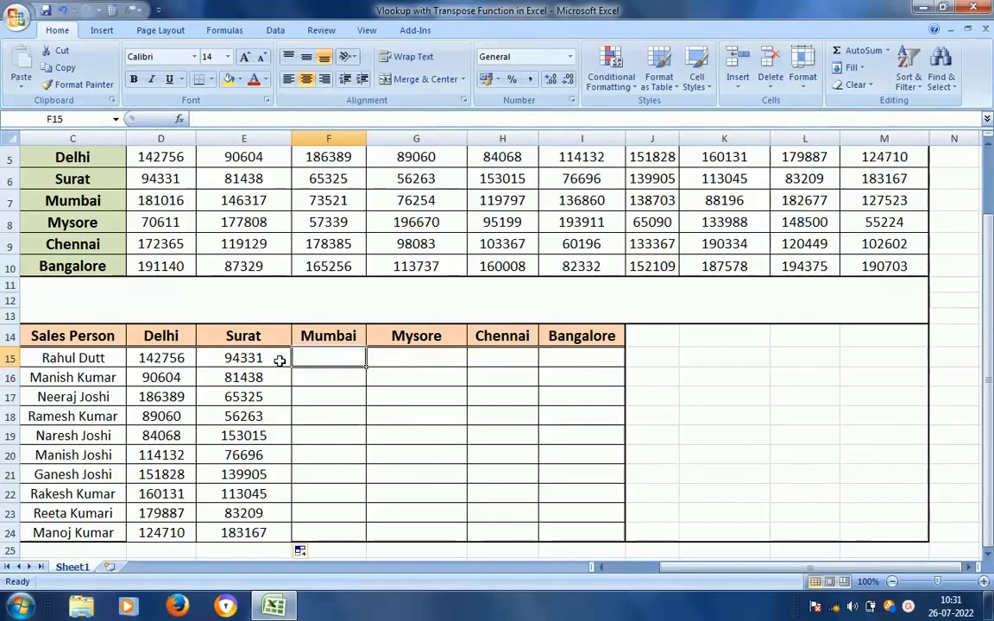
pyautogui.press('Left')
pyautogui.hotkey('ctrl', 'c')
pyautogui.press('Right')
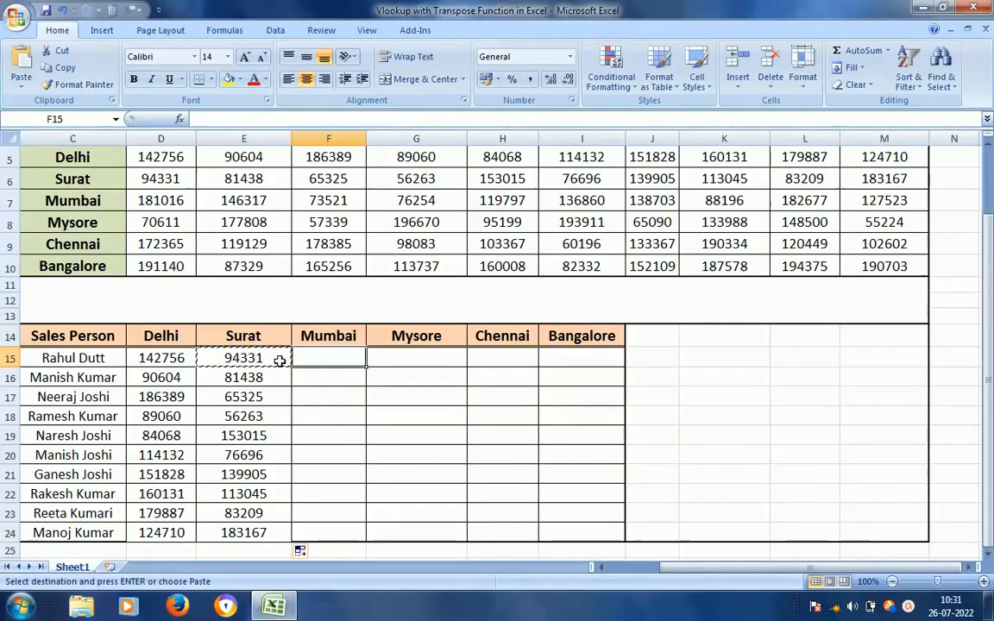
pyautogui.hotkey('ctrl', 'v')
pyautogui.press('Escape')
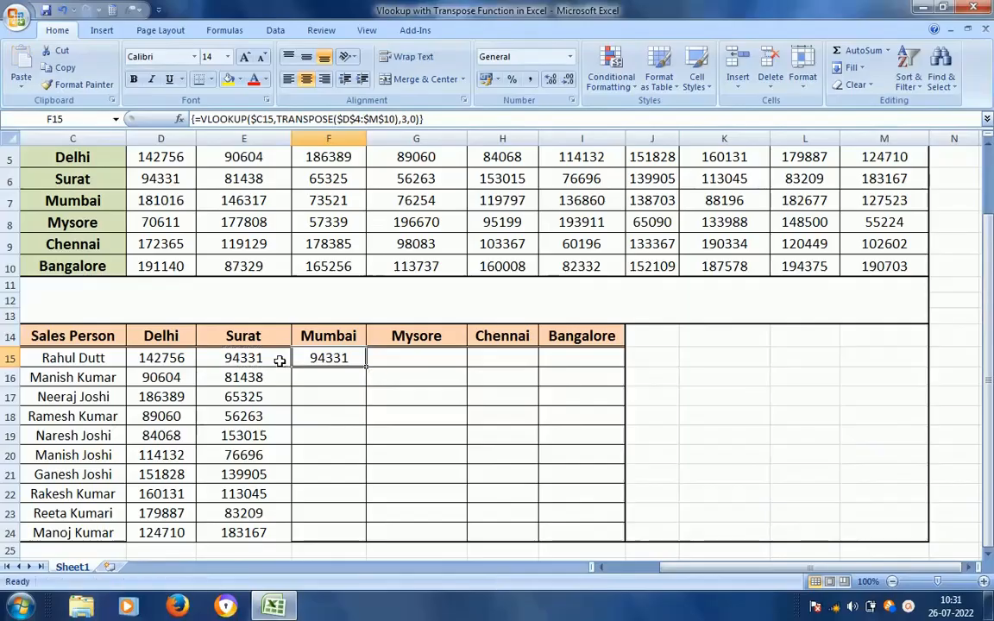
# Change the column index argument of the VLOOKUP formula in F15 to 4
pyautogui.doubleClick(280, 361)
pyautogui.press('Right')
pyautogui.press('Right')
pyautogui.press('Right')
pyautogui.press('Right')
pyautogui.press('Right')
pyautogui.press('Right')
pyautogui.press('Right')
pyautogui.press('Right')
pyautogui.press('Right')
pyautogui.press('Right')
pyautogui.press('Right')
pyautogui.press('Right')
pyautogui.press('Right')
pyautogui.press('Right')
pyautogui.press('Right')
pyautogui.press('Right')
pyautogui.press('Right')
pyautogui.press('Right')
pyautogui.press('Right')
pyautogui.press('Right')
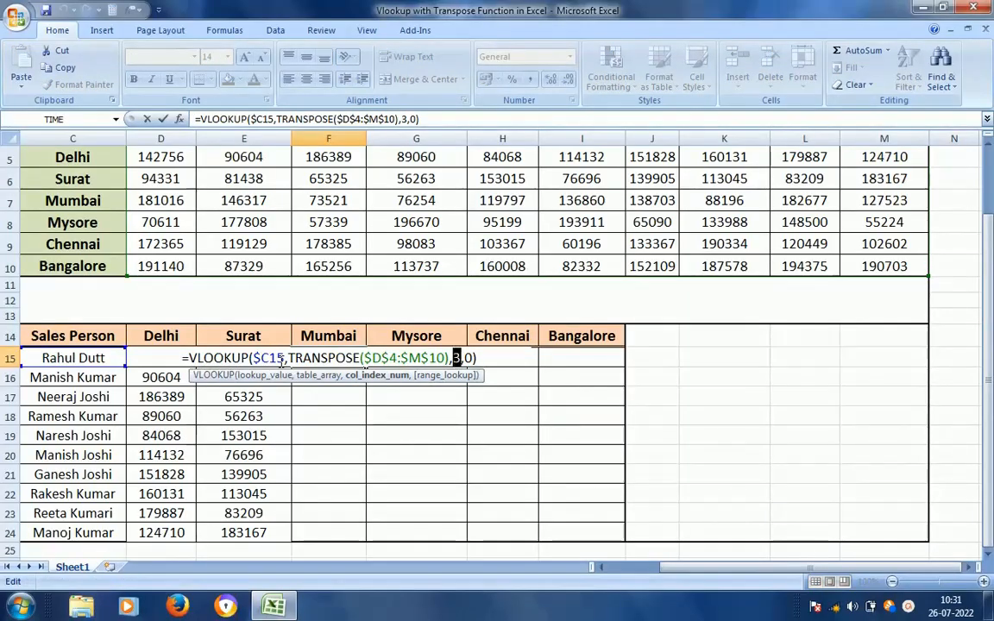
pyautogui.write('4')
pyautogui.press('Right')
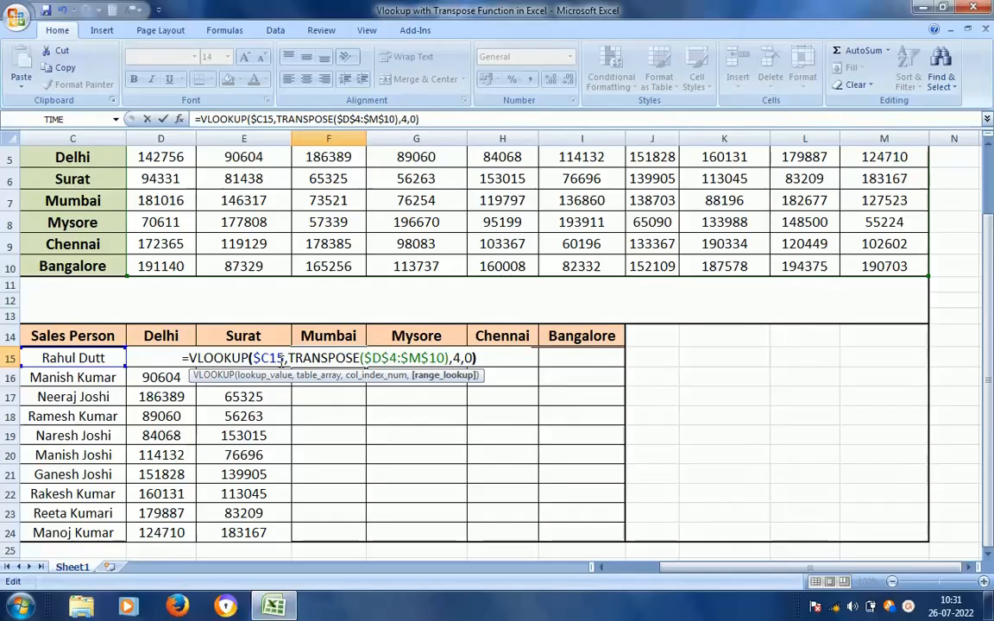
pyautogui.press('Right')
pyautogui.press('Right')
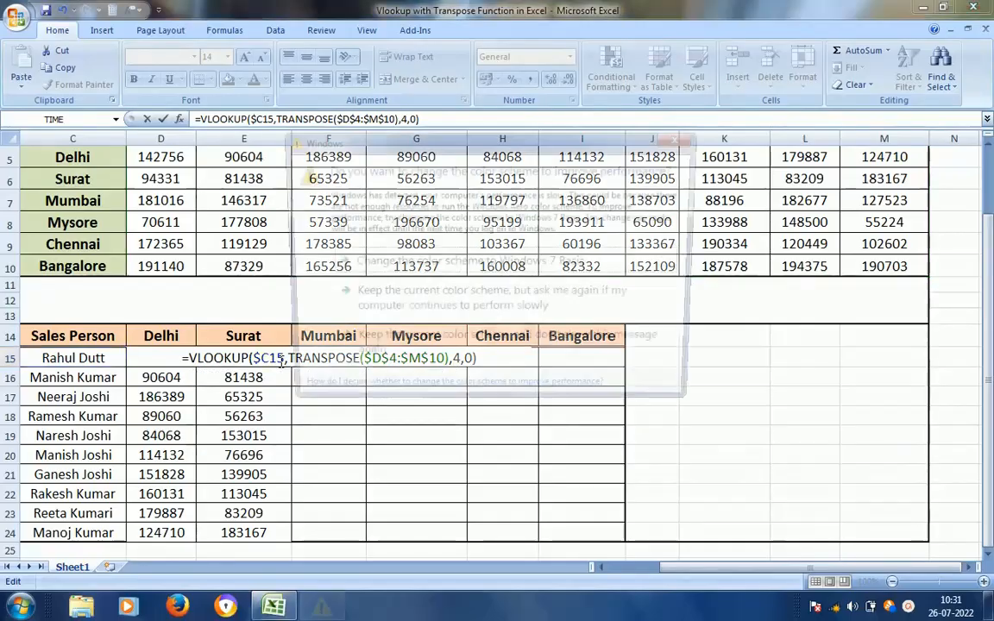
# Keep the current Windows color scheme, and enter F15 as an array formula filled down to F24
pyautogui.click(436, 310)
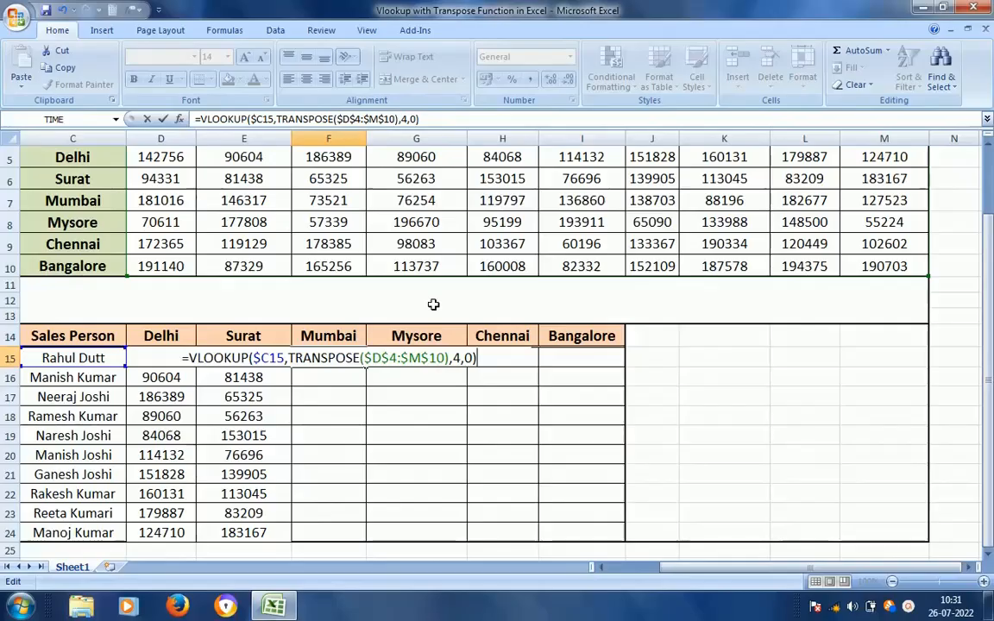
pyautogui.hotkey('ctrl', 'shift', 'Return')
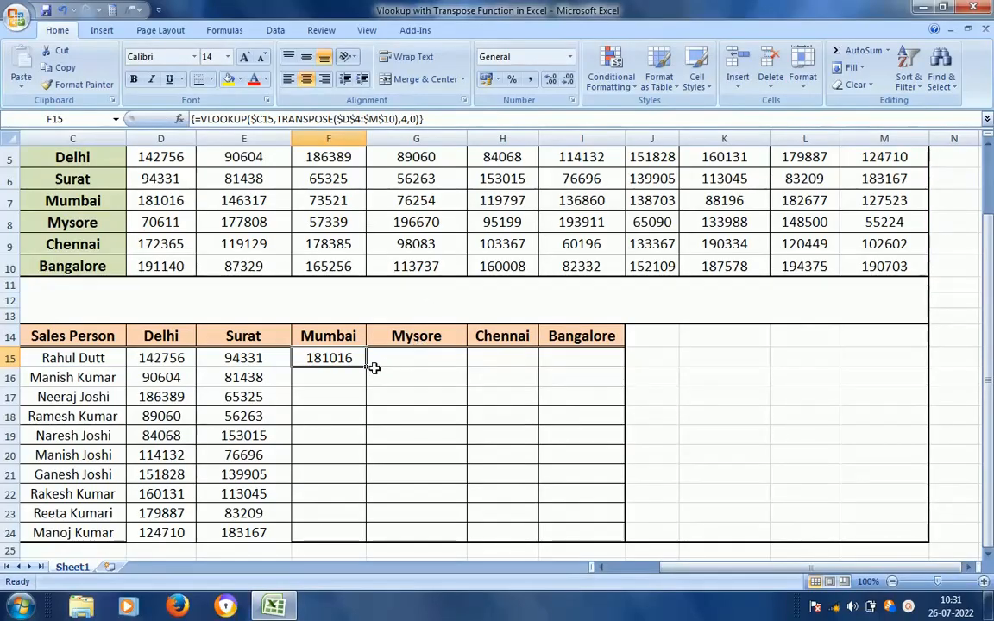
pyautogui.moveTo(366, 367); pyautogui.dragTo(362, 535)
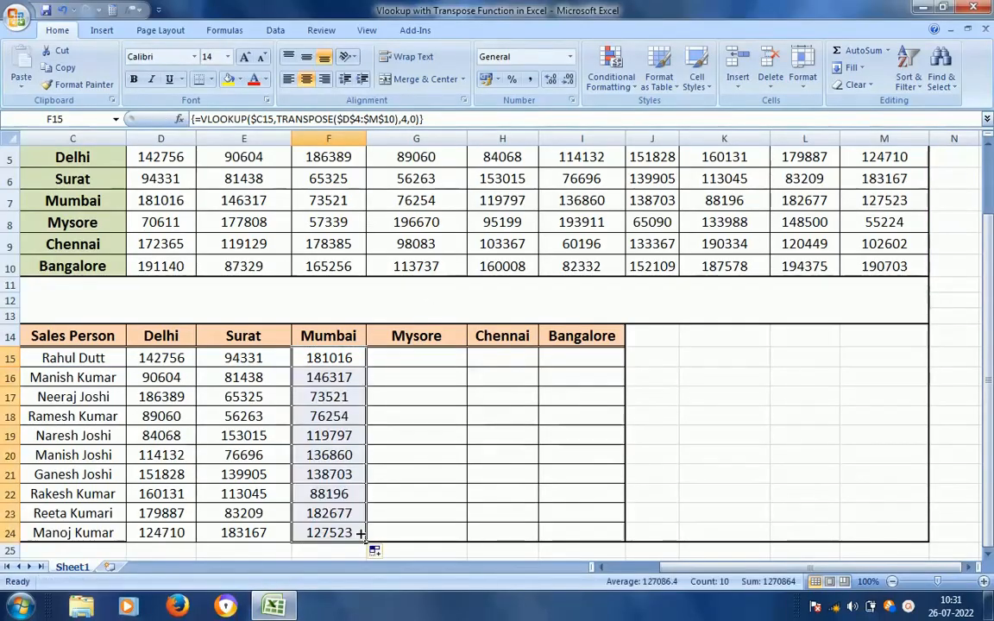
# Copy the array formula from F15 to G15, the first cell under Mysore in the lower table
pyautogui.click(346, 361)
pyautogui.hotkey('ctrl', 'c')
pyautogui.press('Right')
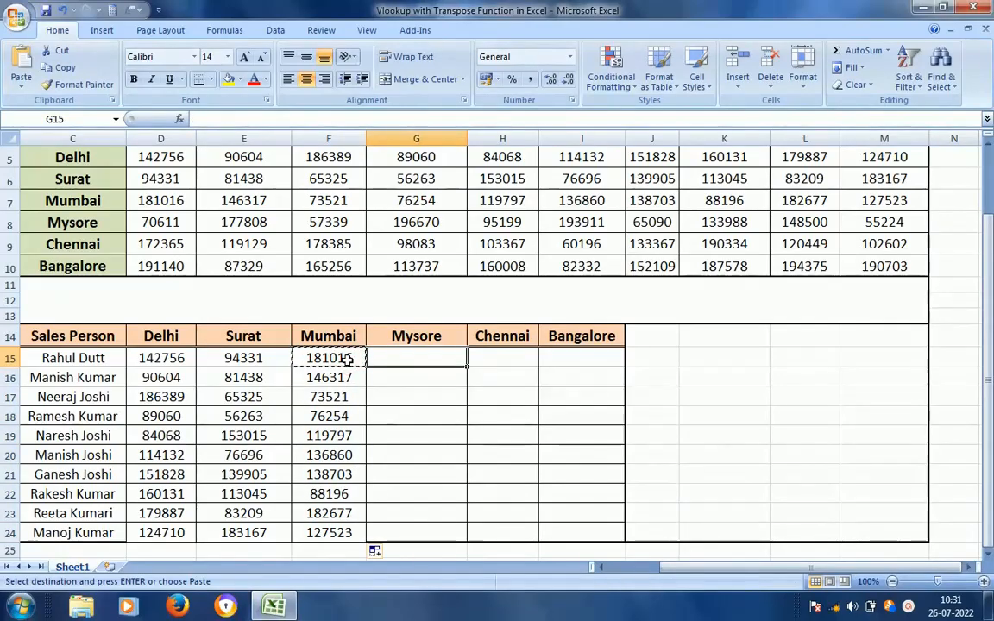
pyautogui.hotkey('ctrl', 'v')
# Set the column index in the G15 formula to 5, enter it as an array formula, and fill it down to G24
pyautogui.press('F2')
pyautogui.press('Left')
pyautogui.press('Left')
pyautogui.press('Left')
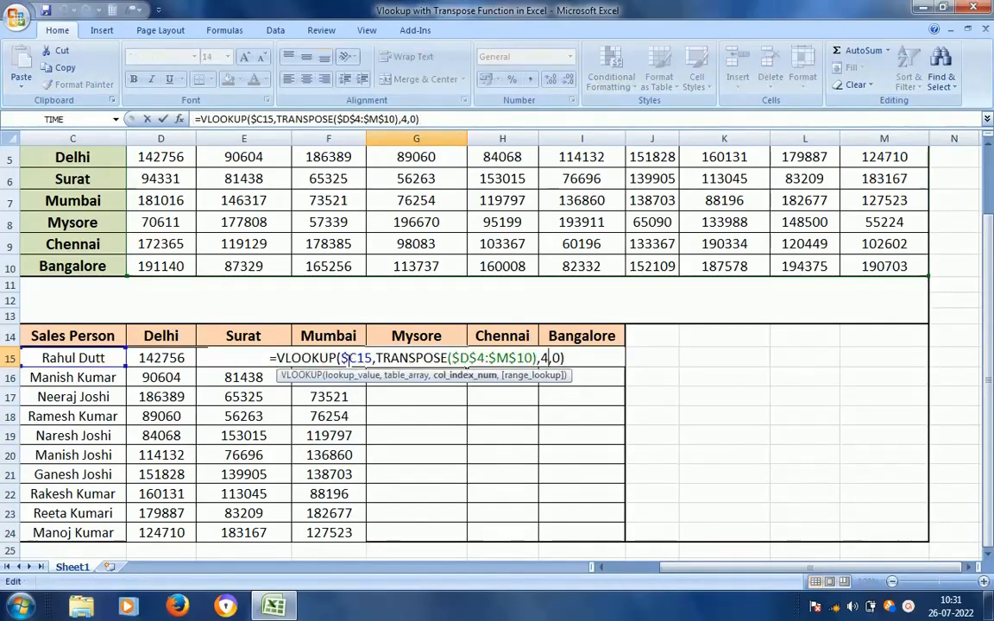
pyautogui.hotkey('shift', 'Left')
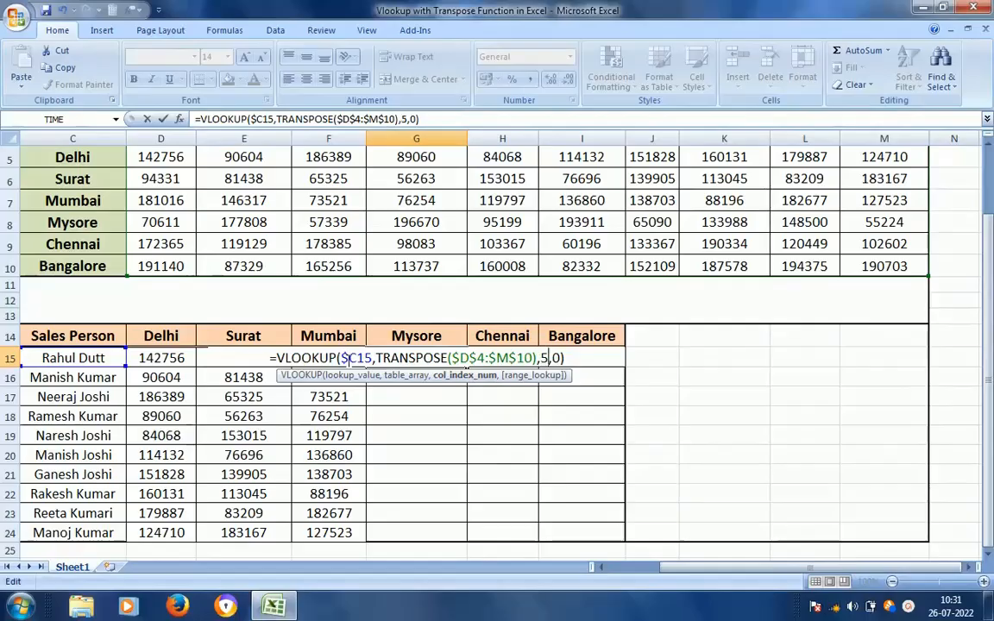
pyautogui.write('5')
pyautogui.press('Right')
pyautogui.press('Right')
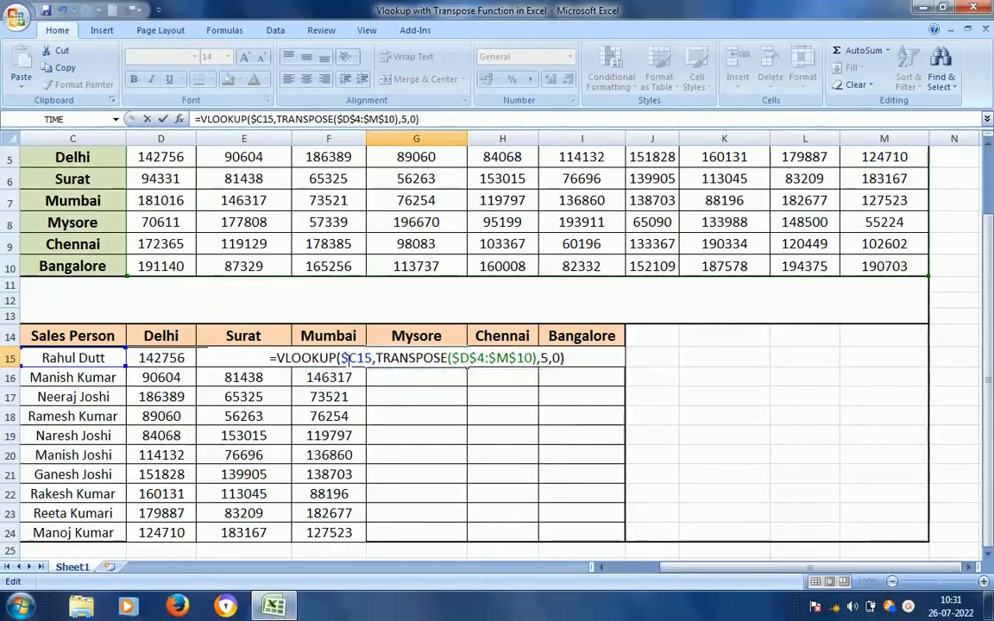
pyautogui.hotkey('shift', 'Return')
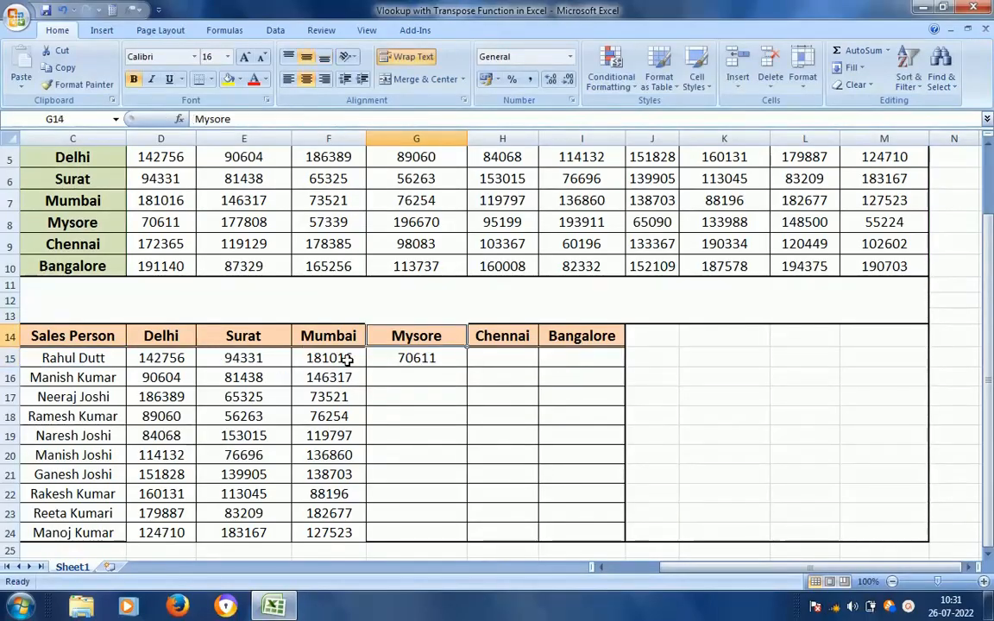
pyautogui.press('Down')
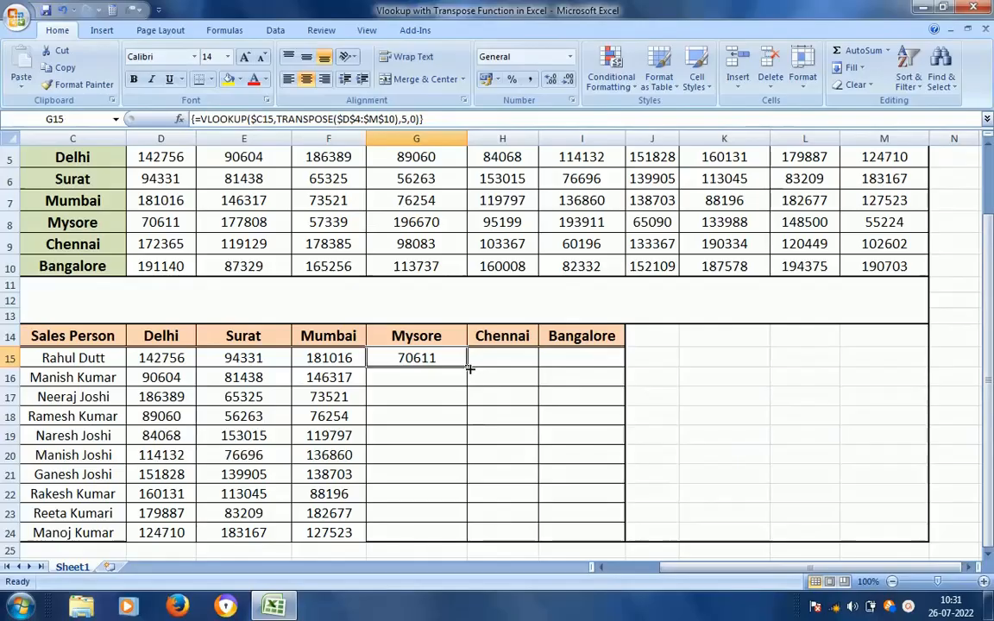
pyautogui.moveTo(469, 369); pyautogui.dragTo(449, 533)
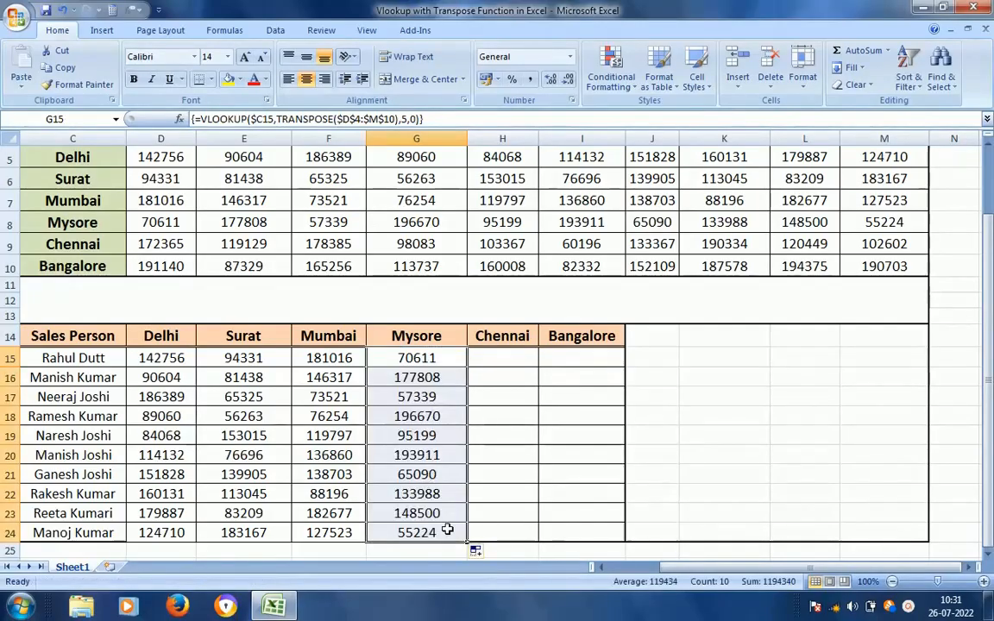
# Copy the array formula from G15 to H15, the first cell under Chennai in the lower table
pyautogui.click(436, 358)
pyautogui.hotkey('ctrl', 'c')
pyautogui.press('Right')
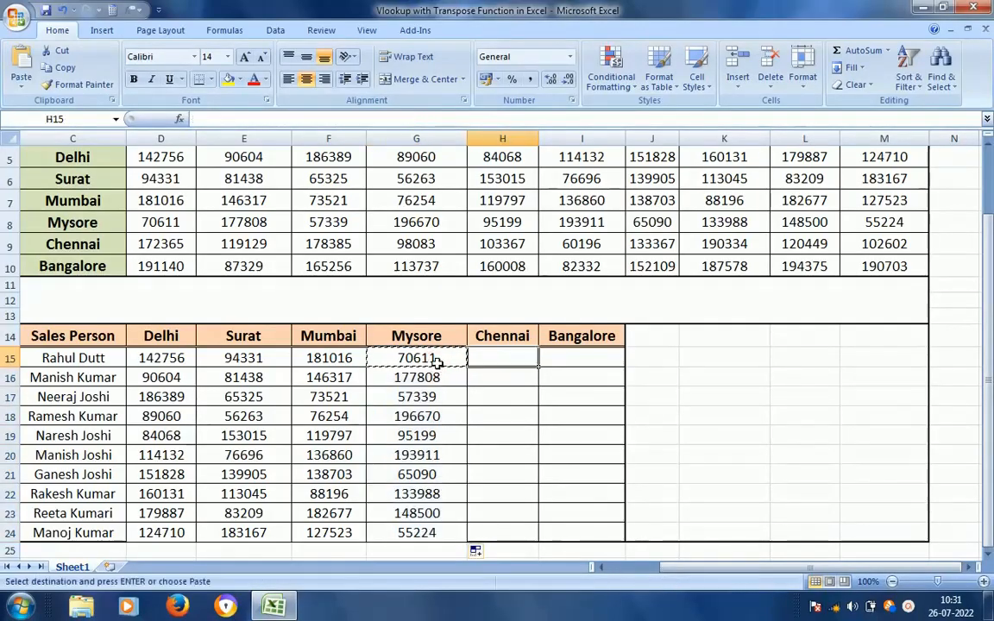
pyautogui.hotkey('ctrl', 'v')
# Set the column index in the H15 formula to 6, enter it as an array formula, and fill it down to H24
pyautogui.press('F2')
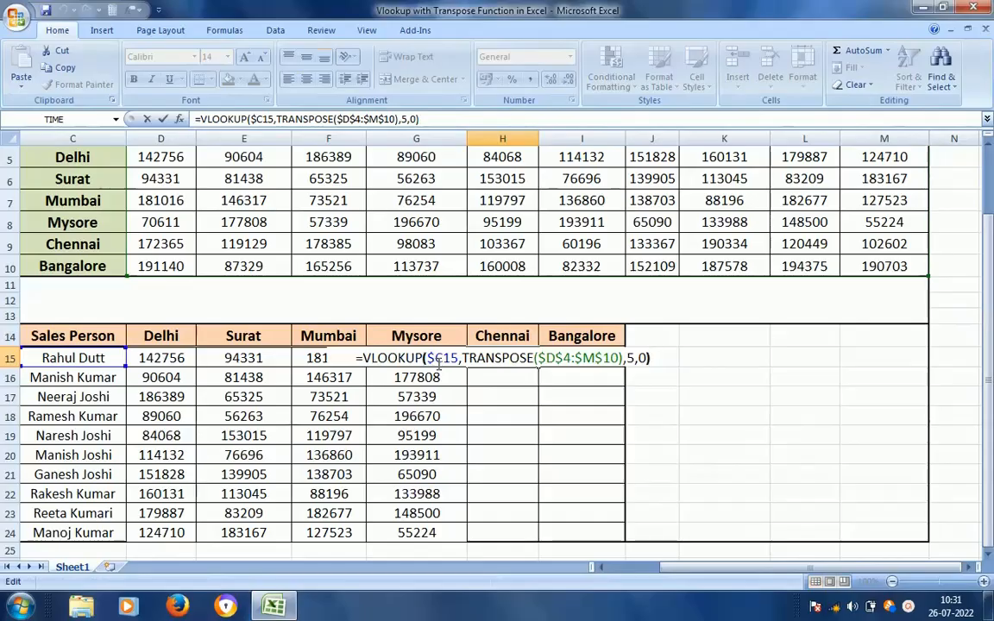
pyautogui.press('Left')
pyautogui.press('Left')
pyautogui.press('Left')
pyautogui.write('6')
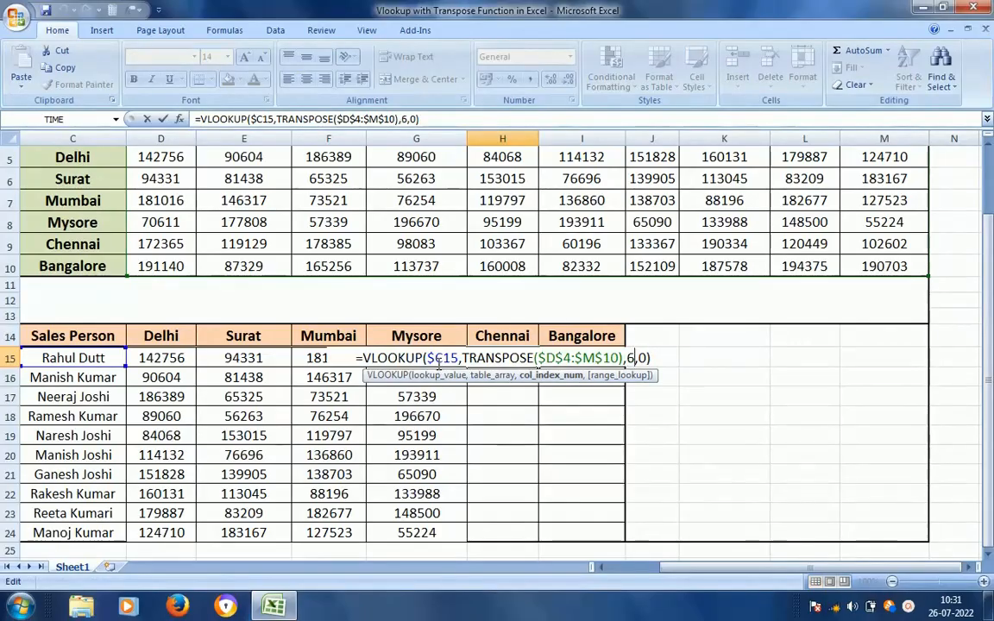
pyautogui.press('End')
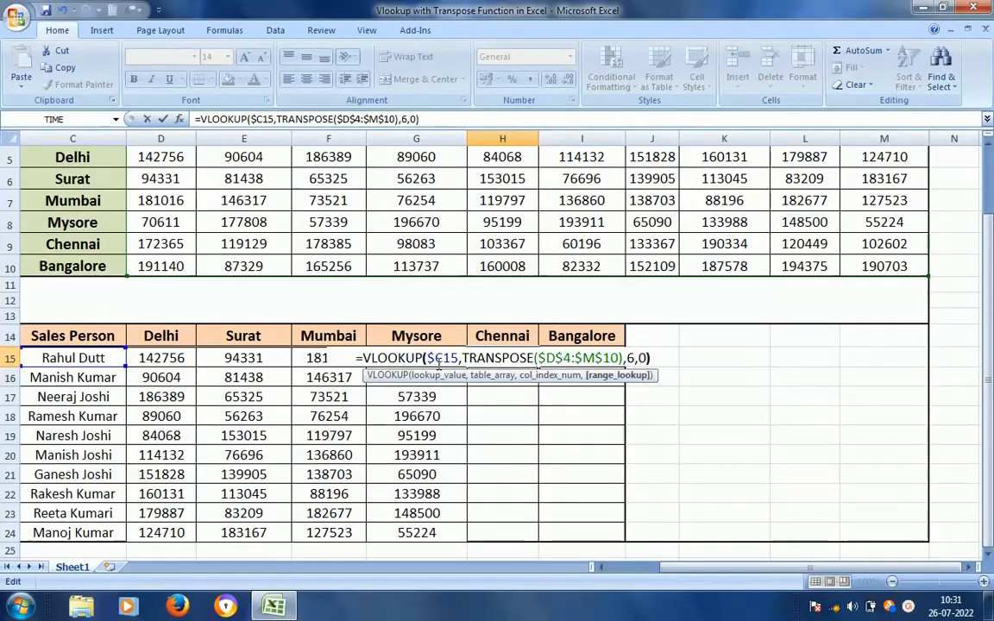
pyautogui.hotkey('ctrl', 'shift', 'Return')
pyautogui.press('Up')
pyautogui.press('Down')
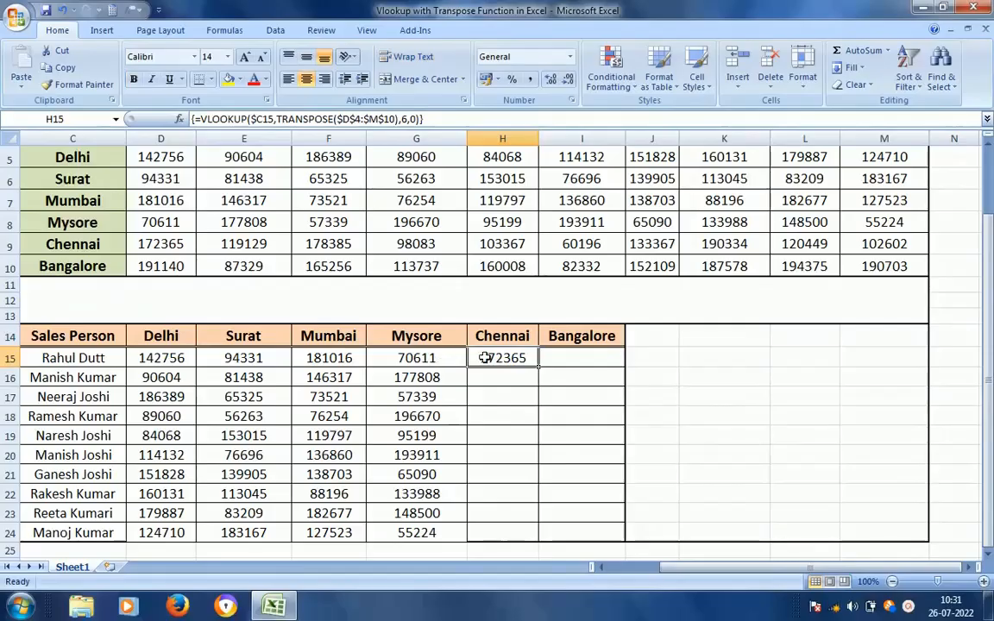
pyautogui.moveTo(538, 367); pyautogui.dragTo(535, 536)
# Copy the array formula from H15 to I15, the first cell under Bangalore in the lower table
pyautogui.click(581, 339)
pyautogui.click(572, 364)
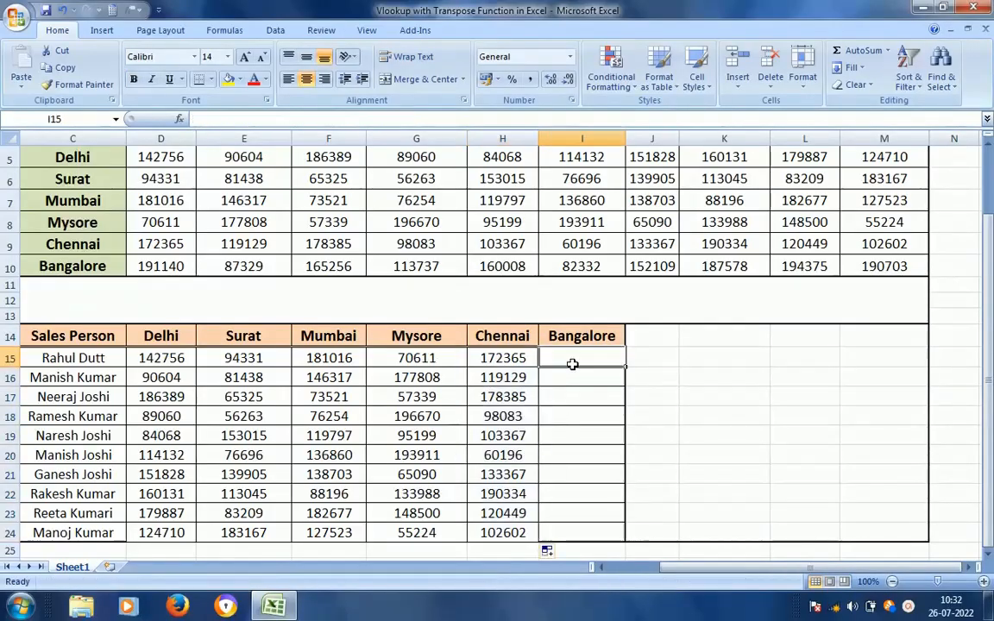
pyautogui.press('Left')
pyautogui.hotkey('ctrl', 'c')
pyautogui.press('Right')
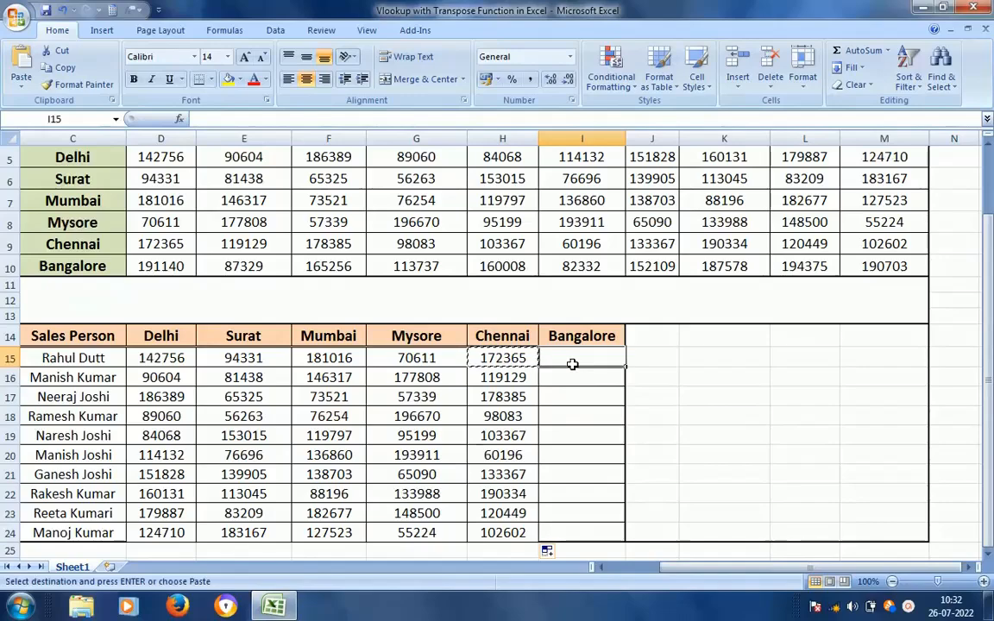
pyautogui.hotkey('ctrl', 'v')
# Set the column index in the I15 formula to 7, enter it as an array formula, and fill it down to I24
pyautogui.press('F2')
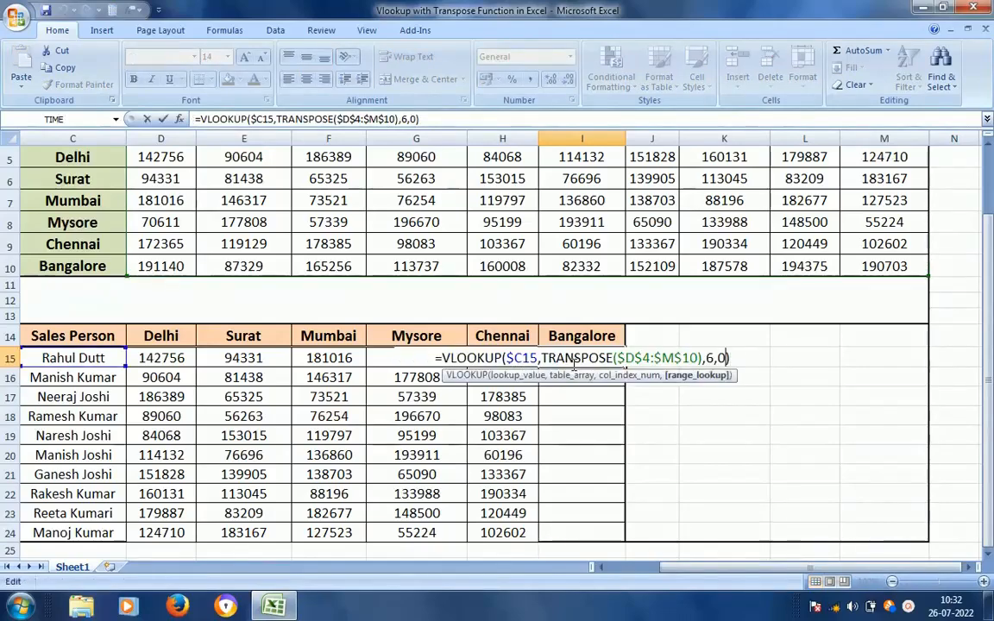
pyautogui.press('Left')
pyautogui.press('Left')
pyautogui.press('Left')
pyautogui.hotkey('shift', 'Left')
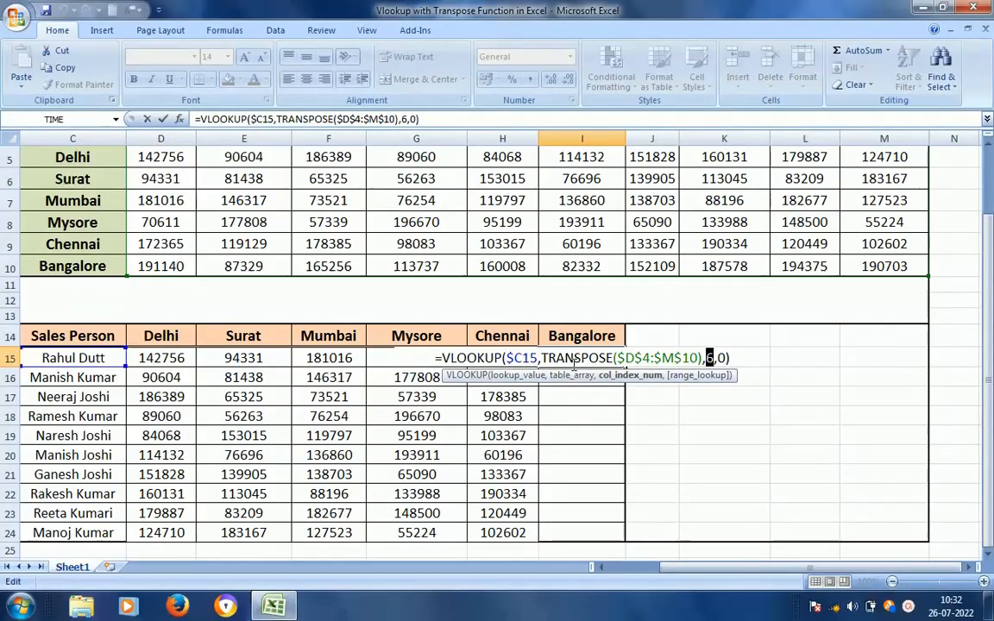
pyautogui.write('7')
pyautogui.press('End')
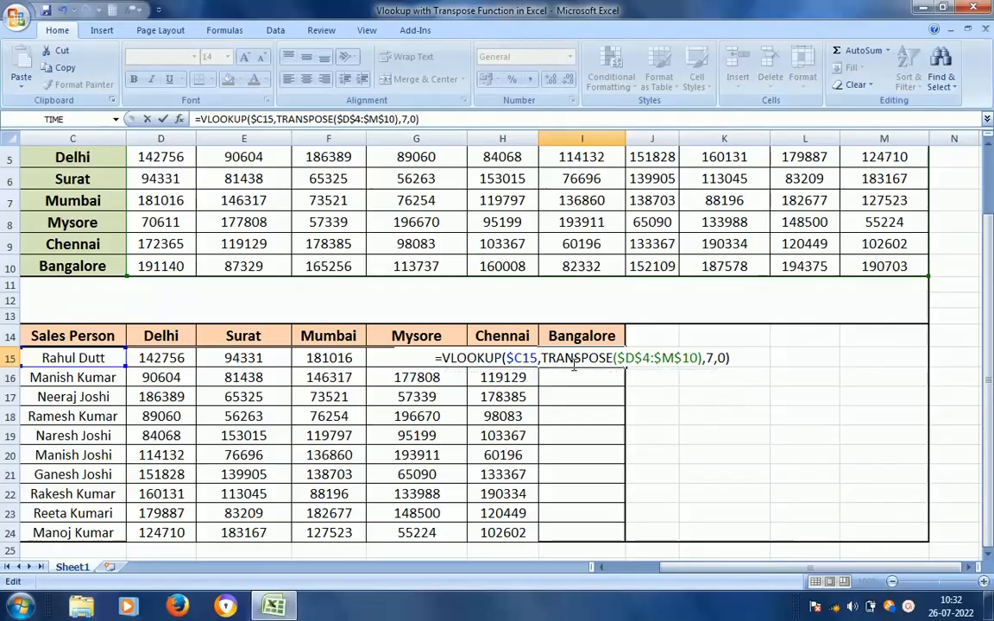
pyautogui.hotkey('ctrl', 'shift', 'Return')
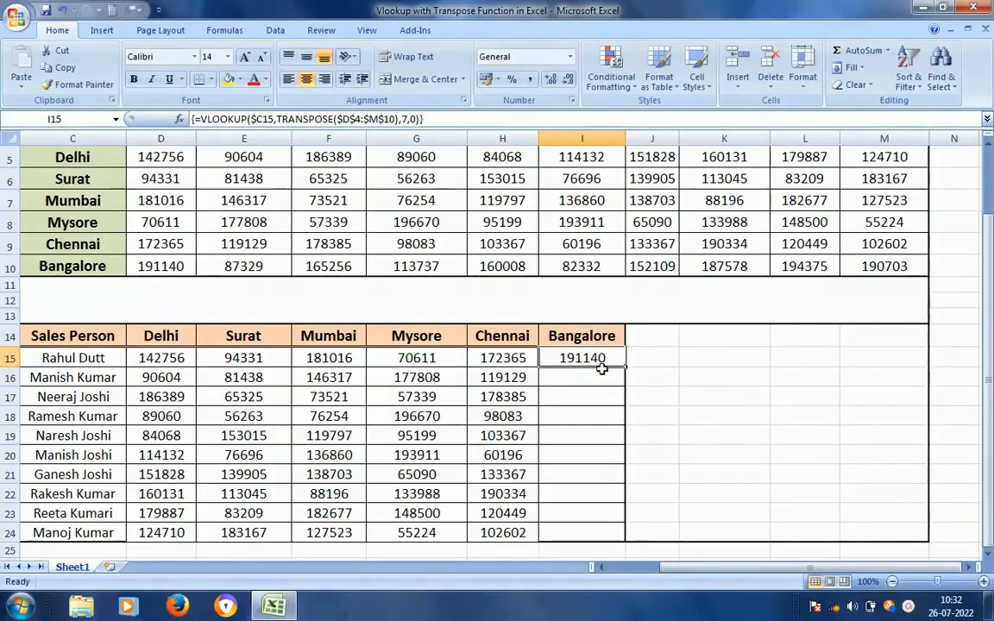
pyautogui.moveTo(625, 366); pyautogui.dragTo(609, 533)
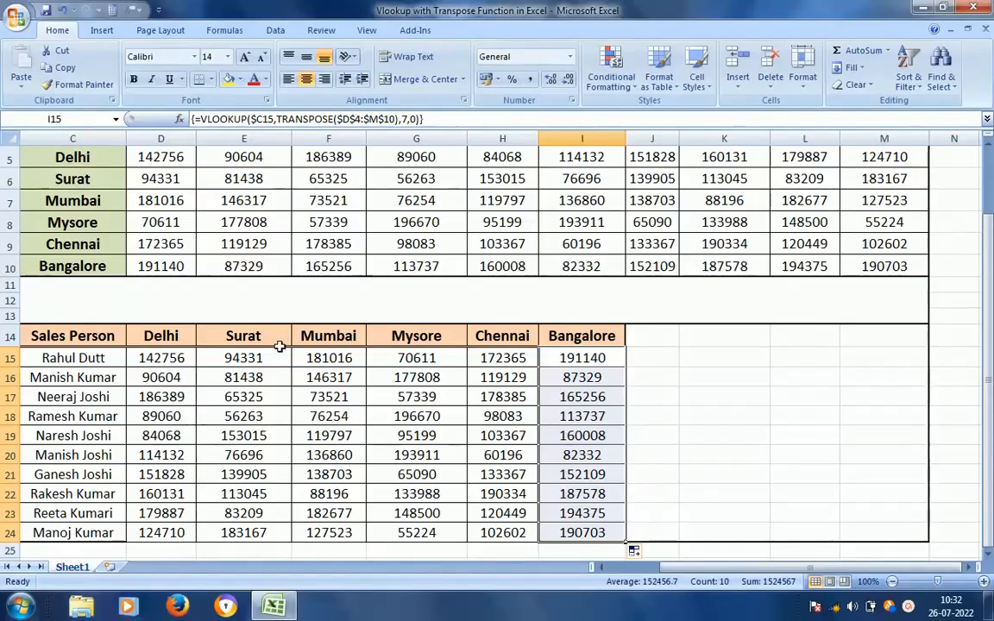
# Examine the row 15 entries under Delhi and Surat in the lower table, including their array formulas
pyautogui.press('Left')
pyautogui.press('Left')
pyautogui.press('Left')
pyautogui.press('Left')
pyautogui.press('Left')
pyautogui.press('Left')
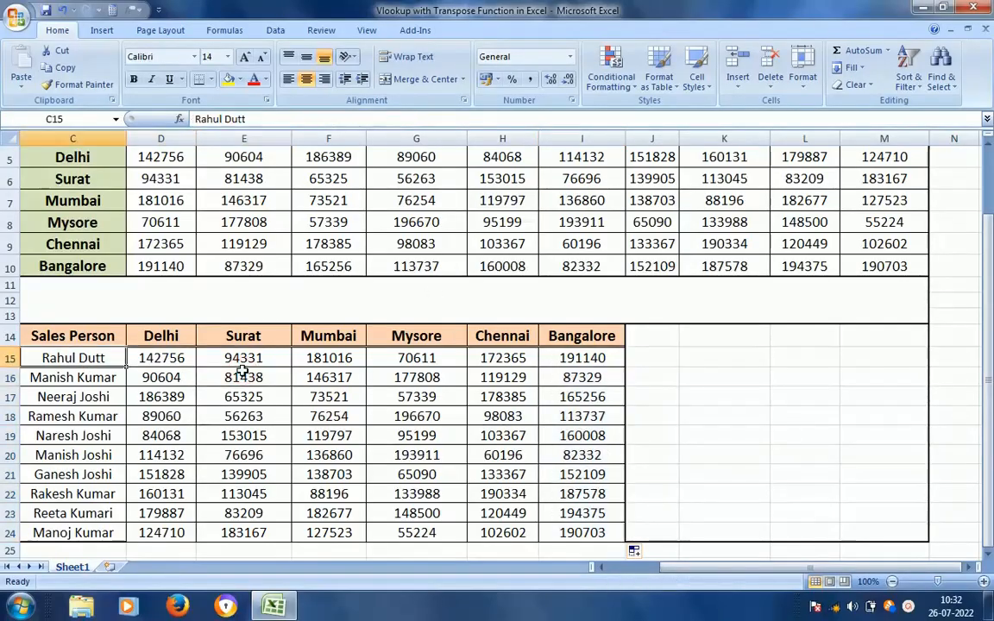
pyautogui.press('Right')
pyautogui.press('Right')
pyautogui.press('Left')
pyautogui.press('Left')
pyautogui.press('Left')
pyautogui.press('Right')
pyautogui.press('Right')
pyautogui.press('Right')
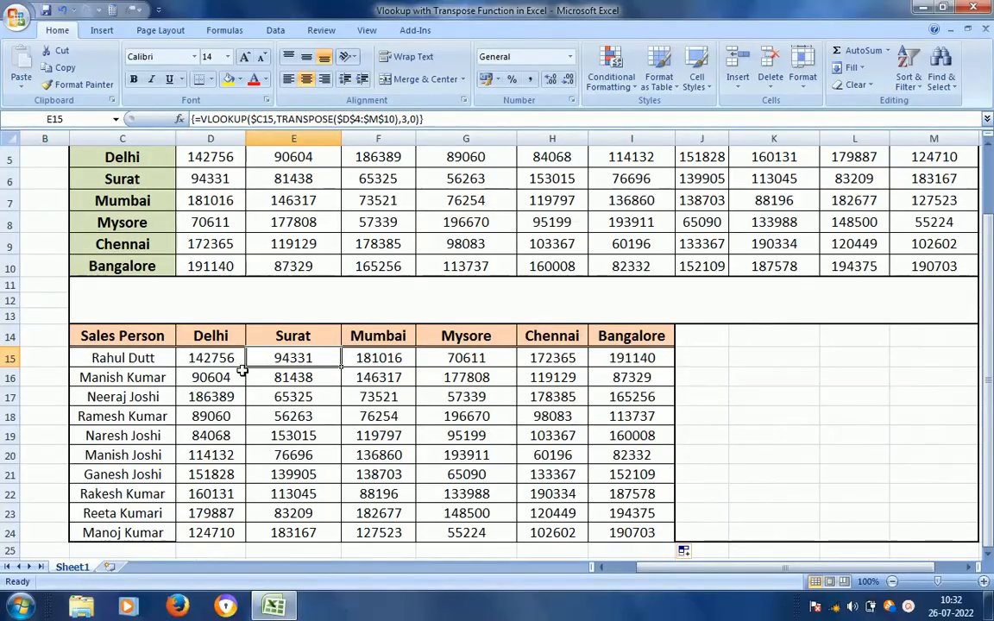
pyautogui.press('Left')
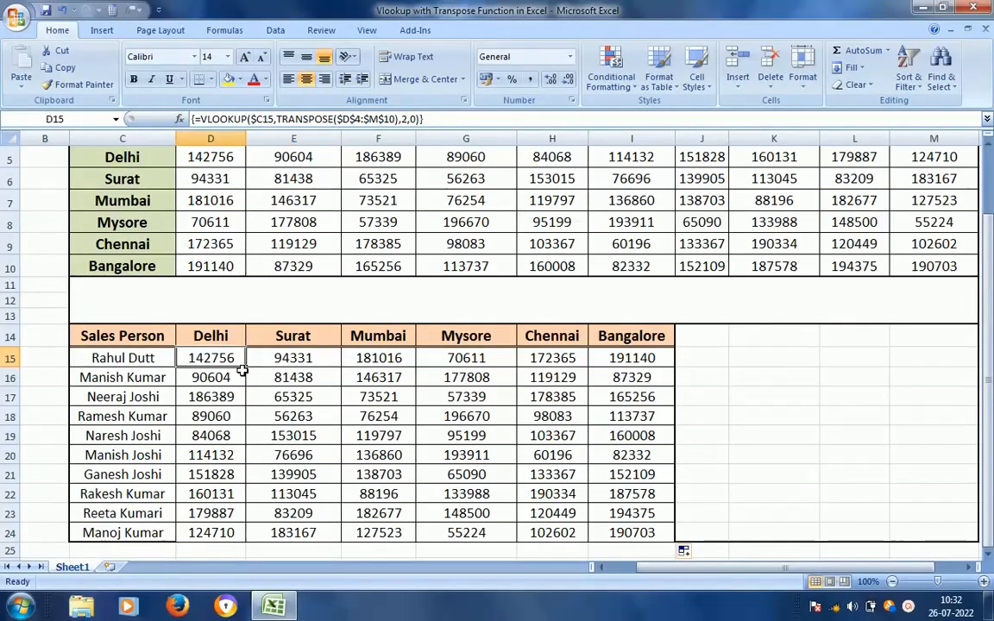
# Highlight the first sales person's figures in D15:I15 for review and return to D15 alone
pyautogui.hotkey('shift', 'Right')
pyautogui.hotkey('shift', 'Right')
pyautogui.hotkey('shift', 'Right')
pyautogui.hotkey('shift', 'Right')
pyautogui.hotkey('shift', 'Right')
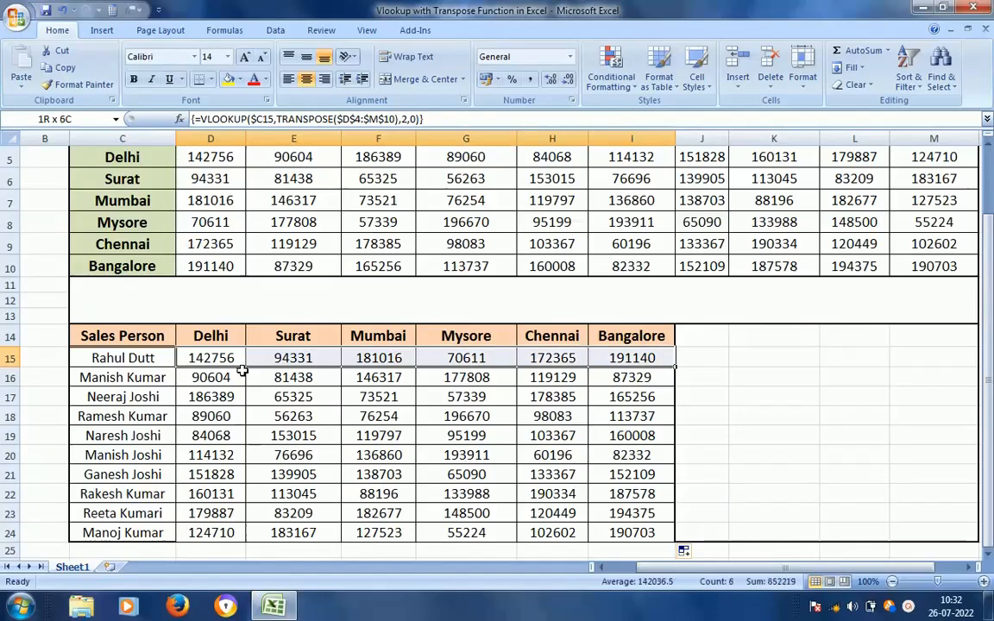
pyautogui.hotkey('shift', 'Left')
pyautogui.hotkey('shift', 'Left')
pyautogui.hotkey('shift', 'Left')
pyautogui.hotkey('shift', 'Left')
pyautogui.hotkey('shift', 'Left')
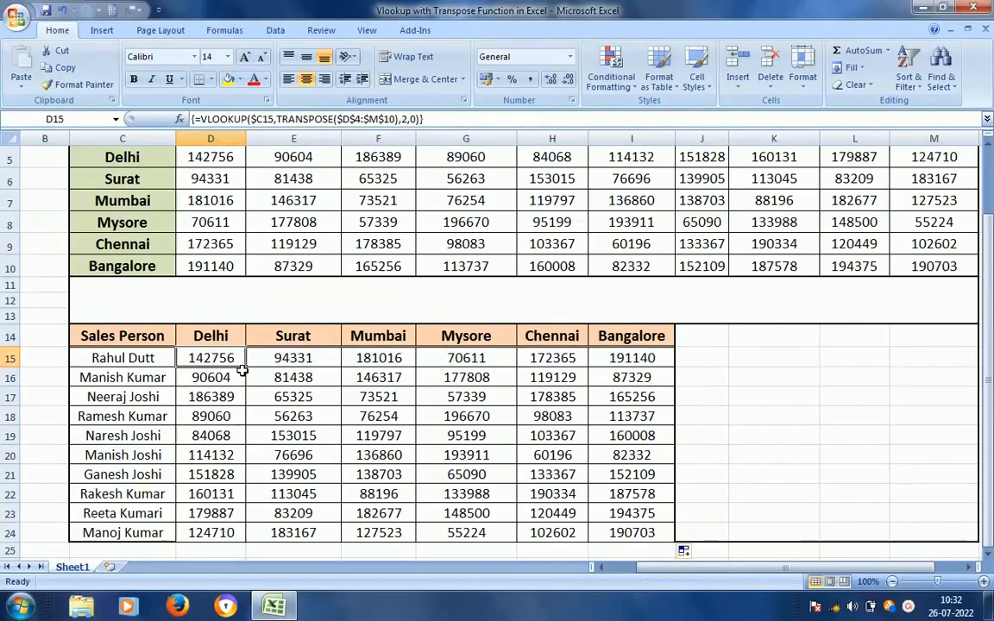
# Try entering the D15 VLOOKUP formula as an ordinary formula and restore it as an array formula
pyautogui.press('F2')
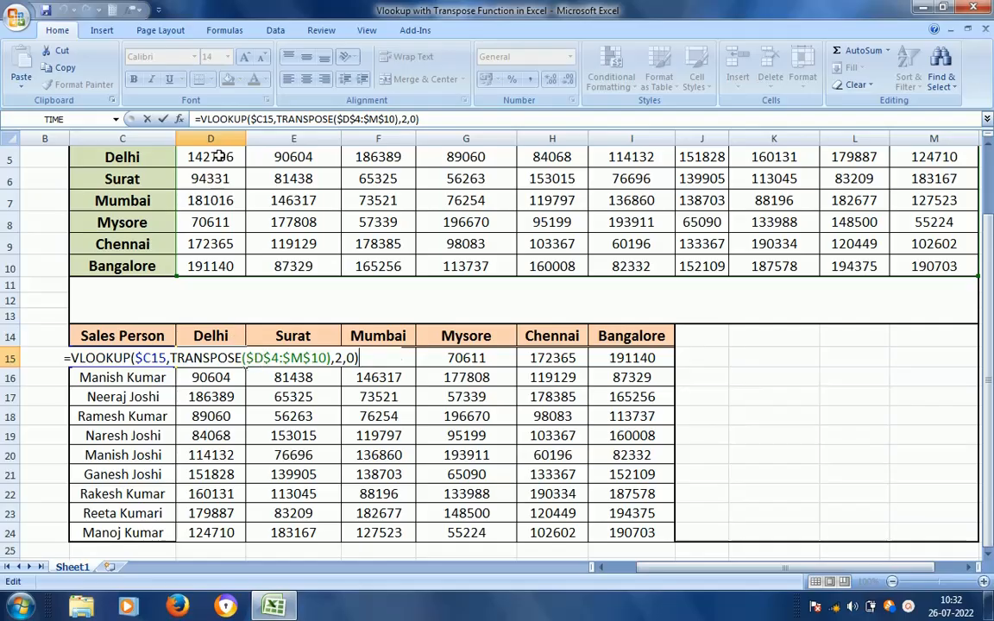
pyautogui.click(404, 307)
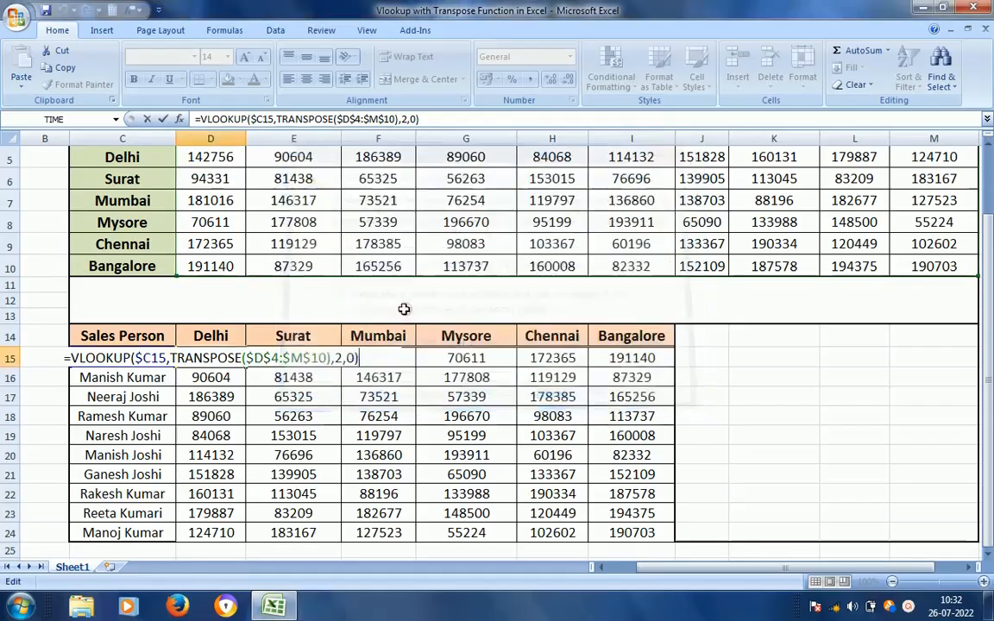
pyautogui.click(258, 358)
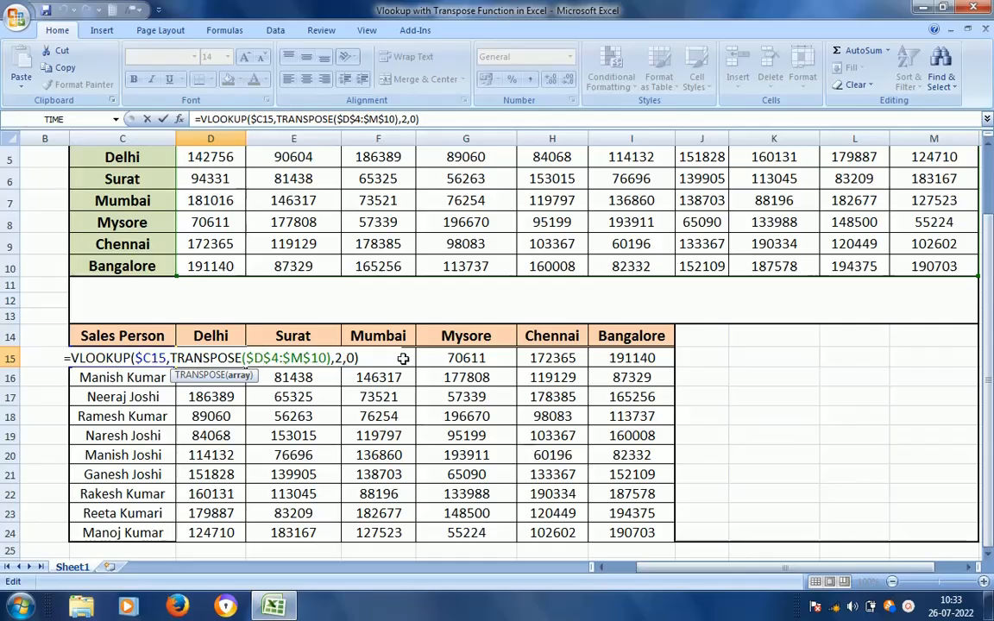
pyautogui.hotkey('ctrl', 'Return')
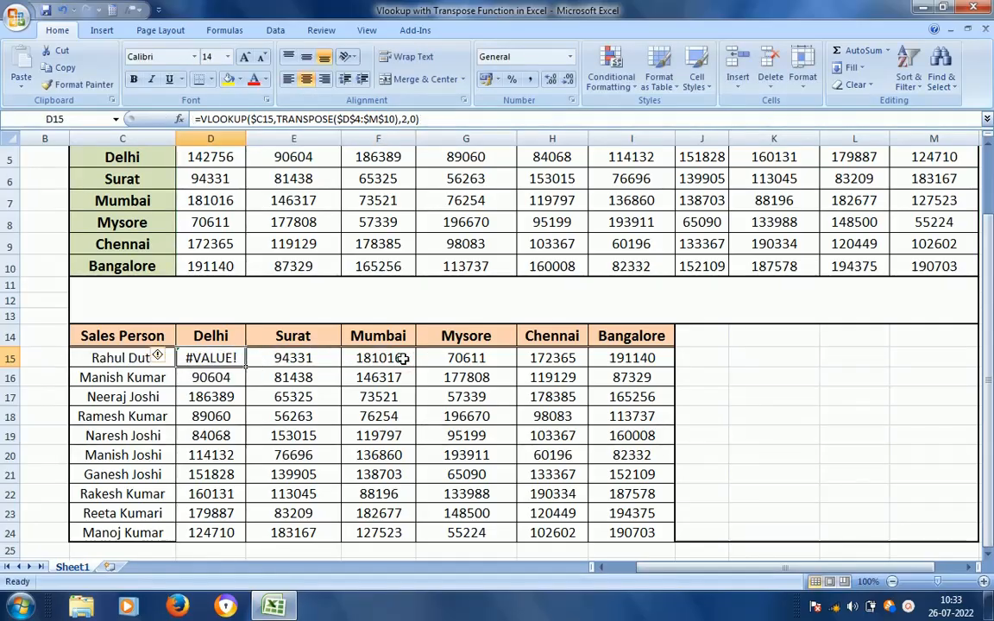
pyautogui.press('F2')
pyautogui.hotkey('ctrl', 'shift', 'Return')
# Check the array formulas in E15 through I15, from Surat to Bangalore
pyautogui.press('Right')
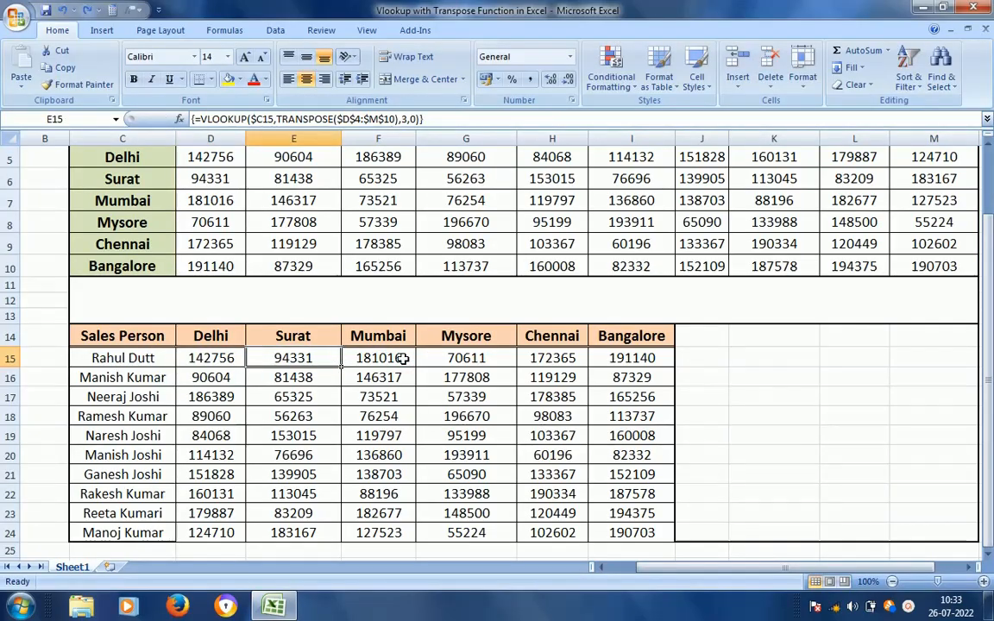
pyautogui.press('Right')
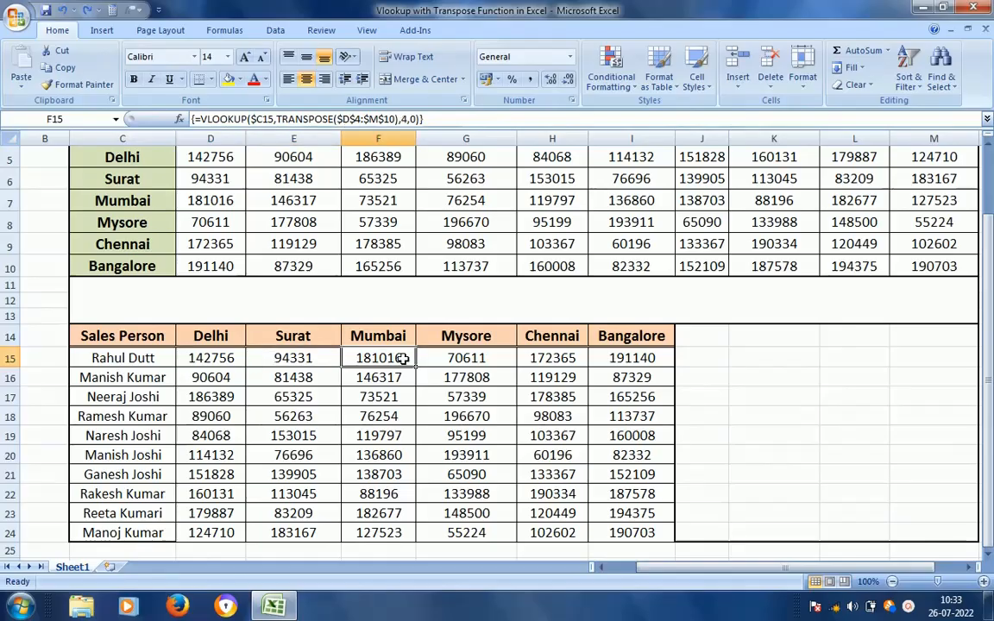
pyautogui.press('Right')
pyautogui.press('Right')
pyautogui.press('Right')
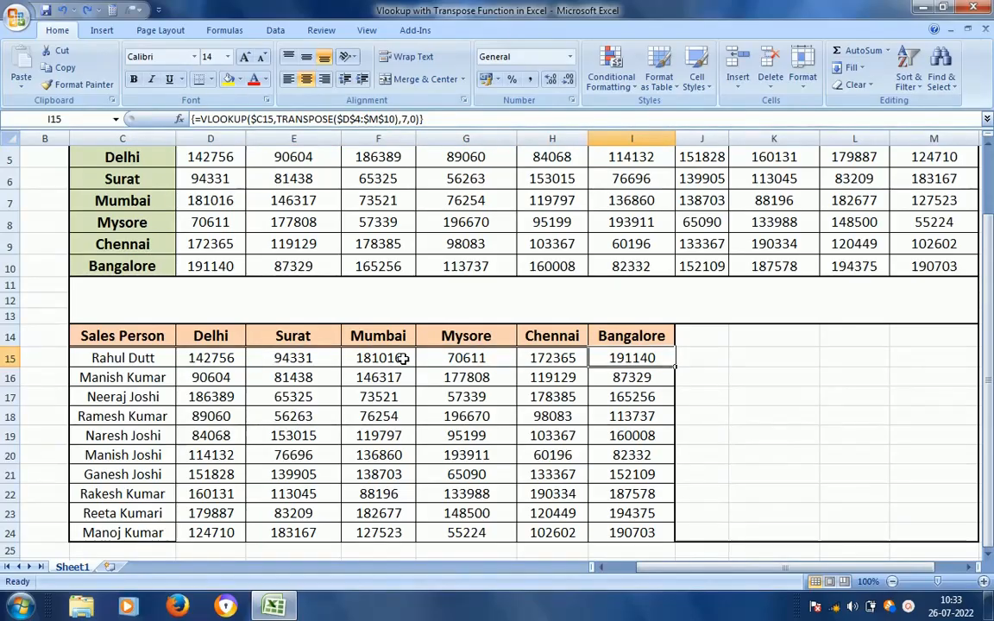
# Go back to the upper sales table and examine its city labels from Delhi down to Chennai
pyautogui.press('Left')
pyautogui.press('Left')
pyautogui.press('Left')
pyautogui.press('Left')
pyautogui.press('Up')
pyautogui.press('Up')
pyautogui.press('Up')
pyautogui.press('Up')
pyautogui.press('Up')
pyautogui.press('Up')
pyautogui.press('Up')
pyautogui.press('Up')
pyautogui.press('Up')
pyautogui.press('Up')
pyautogui.press('Up')
pyautogui.press('Up')
pyautogui.press('Left')
pyautogui.press('Left')
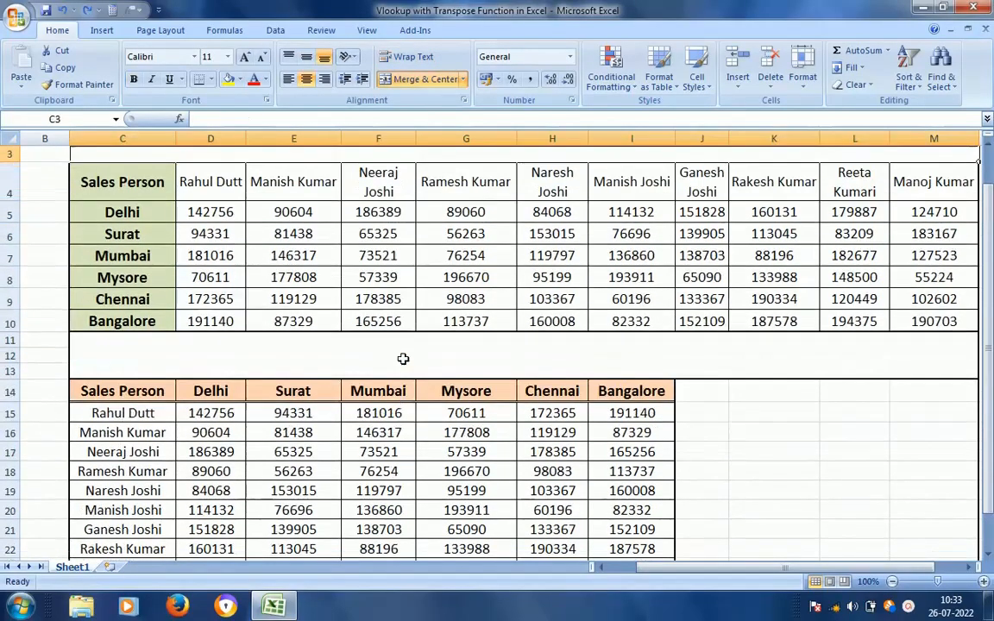
pyautogui.press('Up')
pyautogui.press('Down')
pyautogui.press('Down')
pyautogui.press('Left')
pyautogui.press('Left')
pyautogui.press('Down')
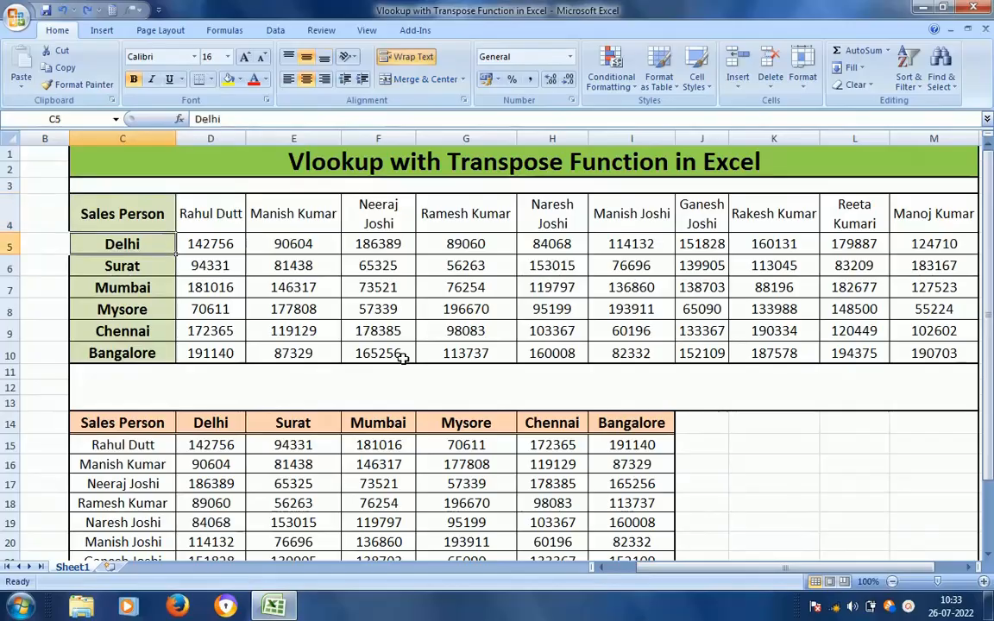
pyautogui.press('Down')
pyautogui.press('Down')
pyautogui.press('Down')
pyautogui.press('Down')
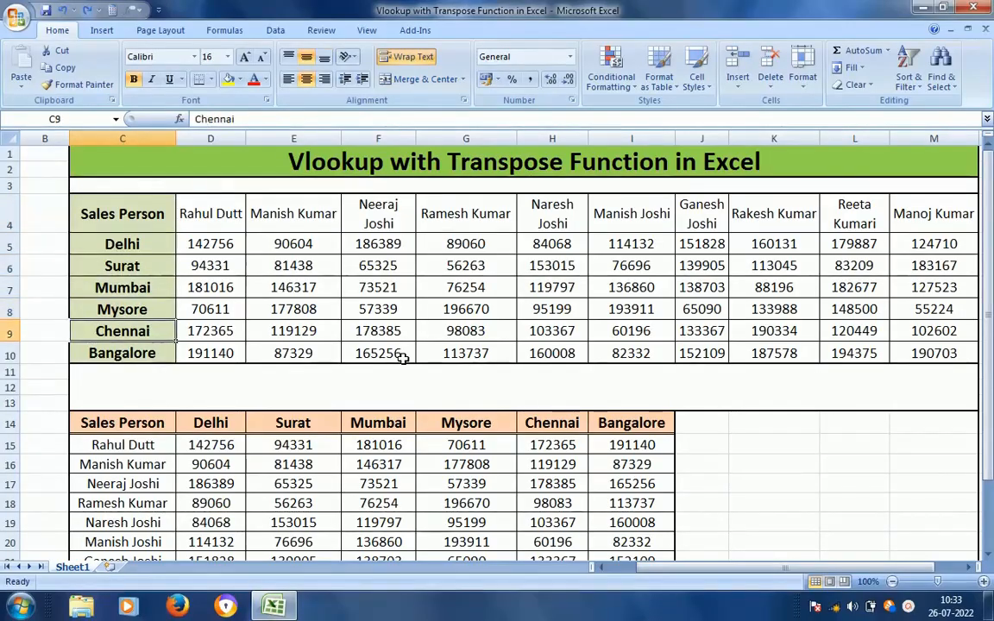
# Review the sales person rows of the lower table down to its last row, 24
pyautogui.press('Down')
pyautogui.press('Down')
pyautogui.press('Down')
pyautogui.press('Down')
pyautogui.press('Down')
pyautogui.press('Down')
pyautogui.press('Down')
pyautogui.press('Down')
pyautogui.press('Down')
pyautogui.press('Down')
pyautogui.press('Down')
pyautogui.press('Down')
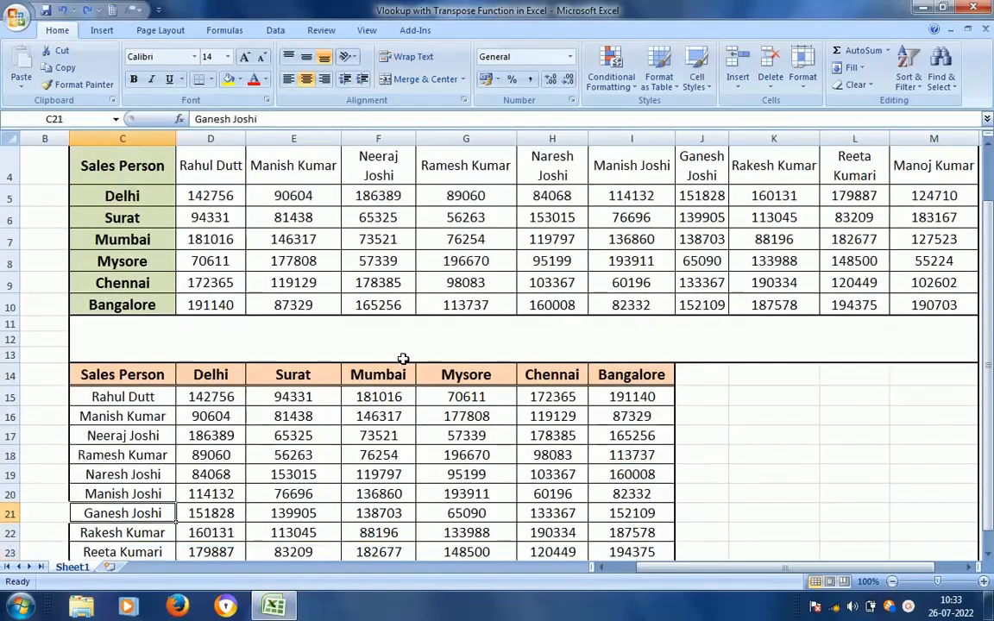
pyautogui.press('Up')
pyautogui.press('Up')
pyautogui.press('Up')
pyautogui.press('Up')
pyautogui.press('Up')
pyautogui.press('Up')
pyautogui.press('Down')
pyautogui.hotkey('ctrl', 'Down')
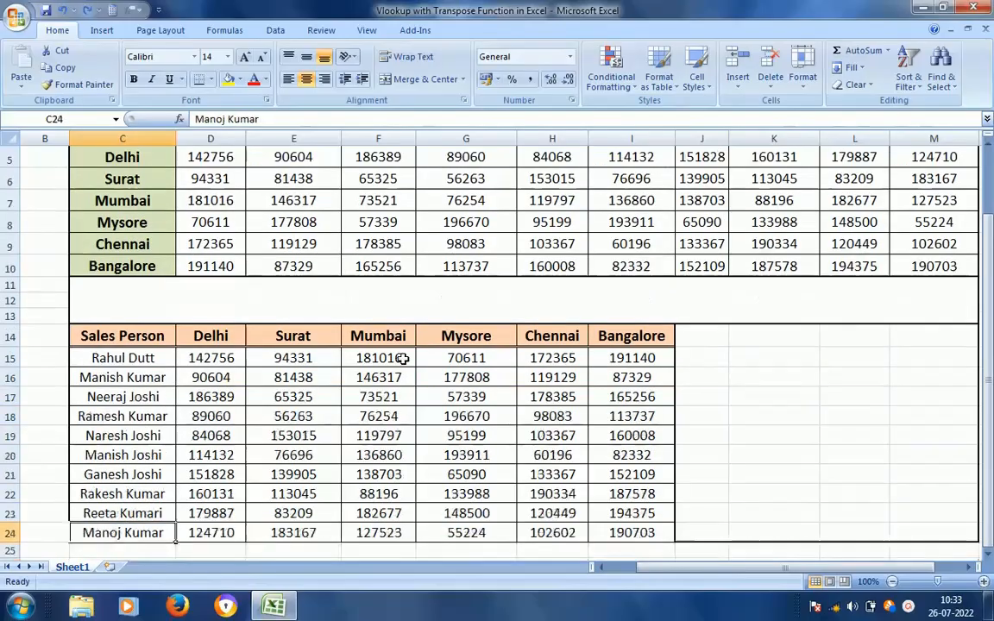
pyautogui.press('Down')
pyautogui.press('Down')
pyautogui.press('Down')
pyautogui.press('Down')
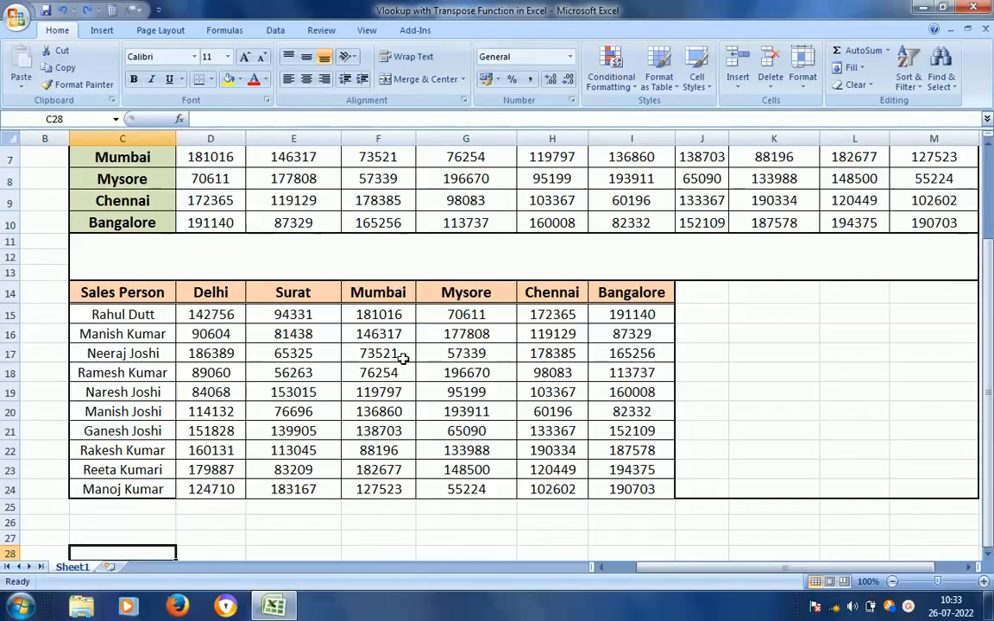
pyautogui.click(908, 609)
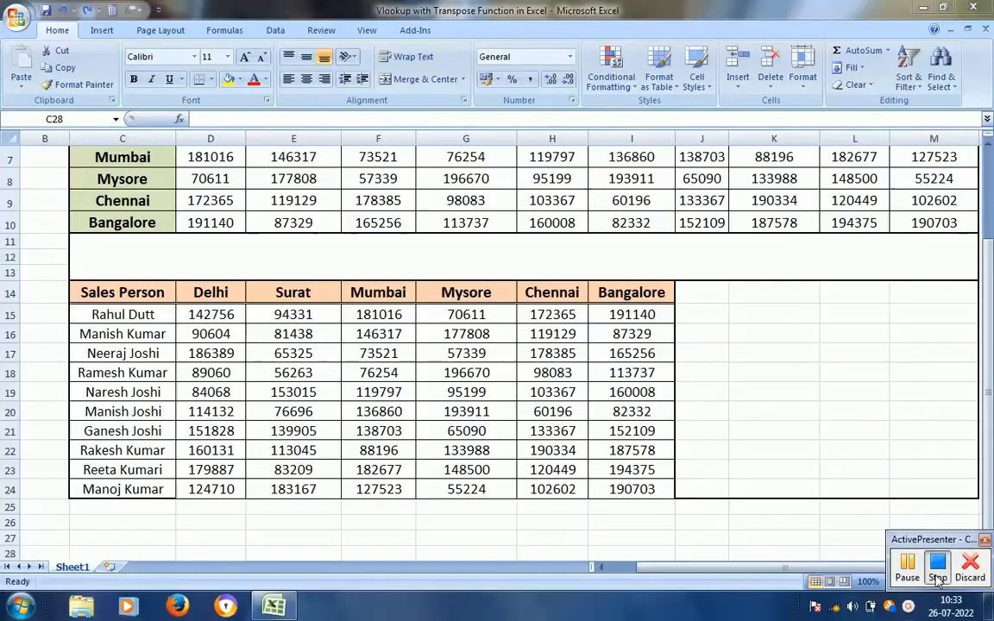